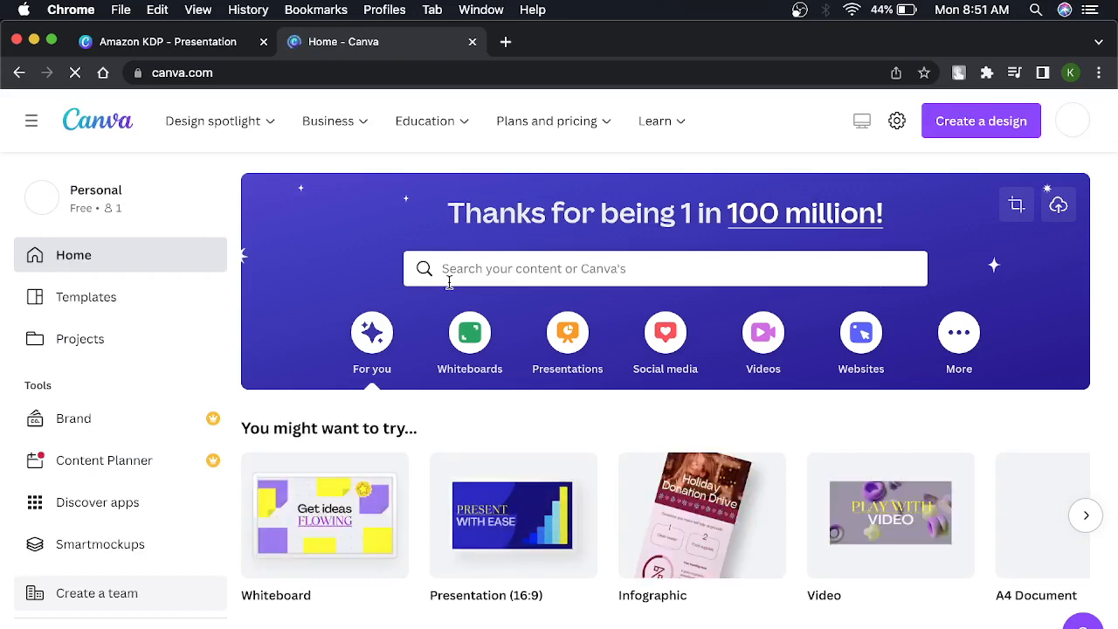
Look through the home page's recent designs and the suggested design types under "You might want to try".
{"action": "scroll", "coordinate": [521, 434], "scroll_direction": "down", "scroll_amount": 3}
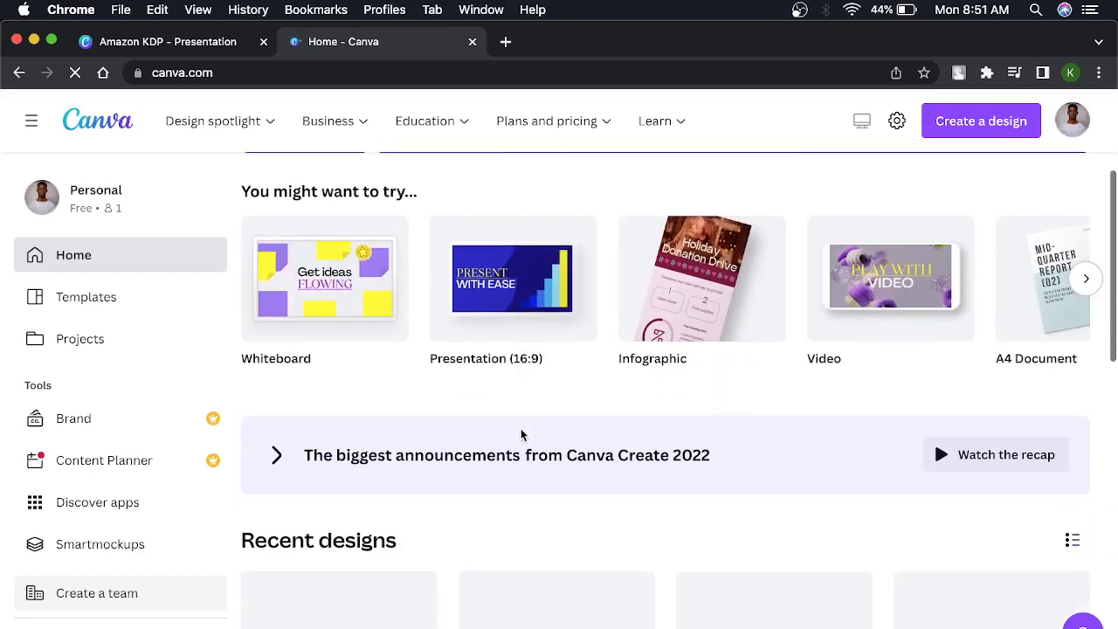
{"action": "scroll", "coordinate": [521, 435], "scroll_direction": "down", "scroll_amount": 2}
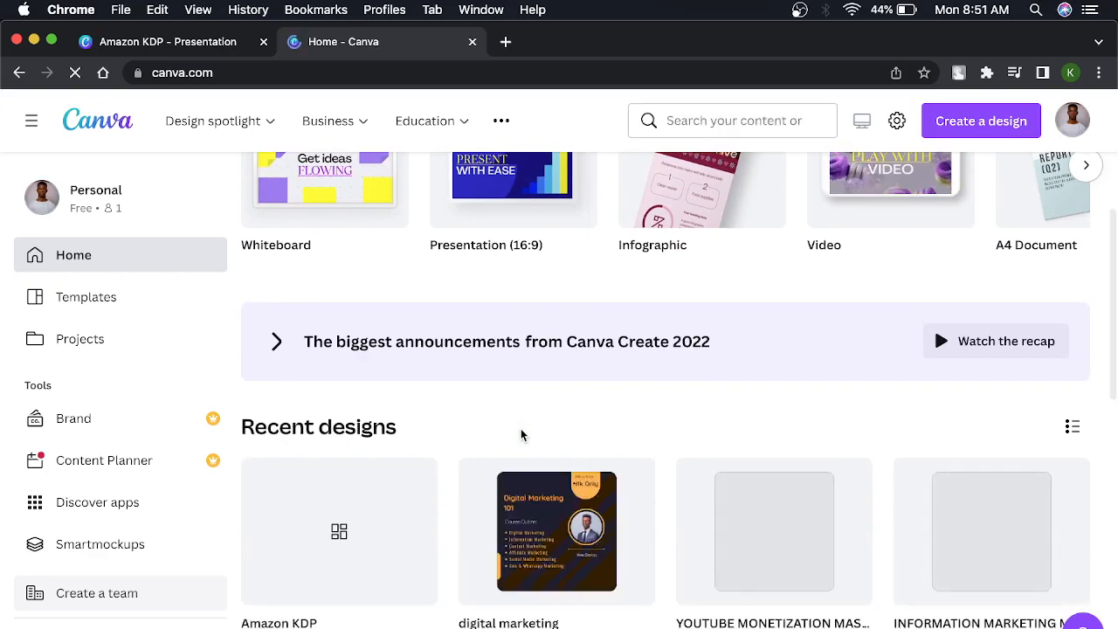
{"action": "scroll", "coordinate": [520, 434], "scroll_direction": "down", "scroll_amount": 2}
{"action": "scroll", "coordinate": [520, 434], "scroll_direction": "up", "scroll_amount": 6}
{"action": "scroll", "coordinate": [520, 434], "scroll_direction": "down", "scroll_amount": 5}
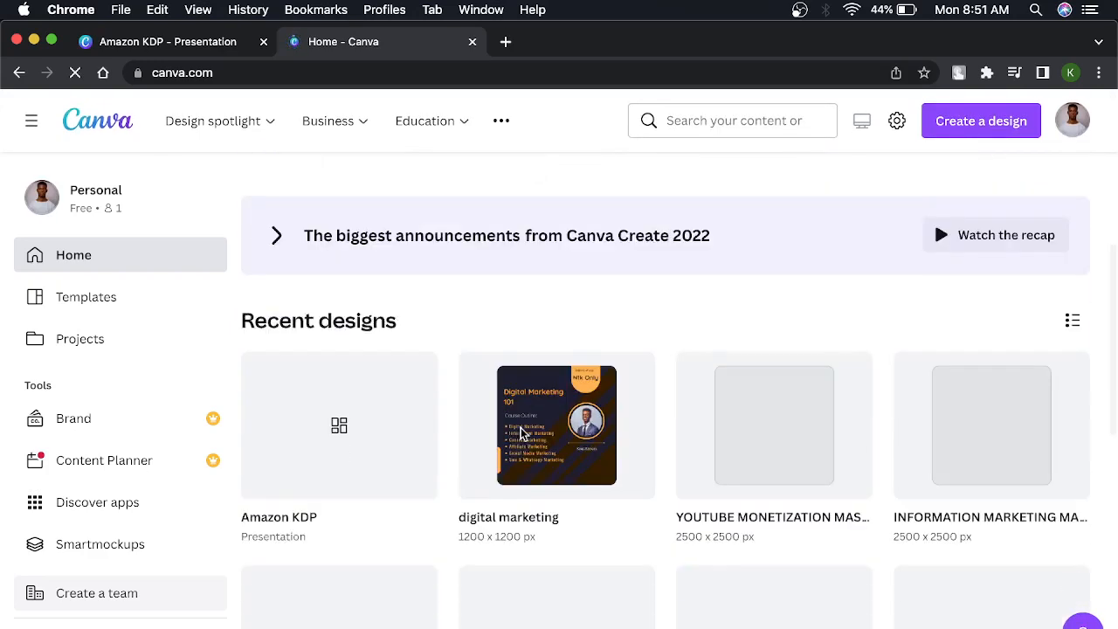
{"action": "scroll", "coordinate": [521, 434], "scroll_direction": "down", "scroll_amount": 4}
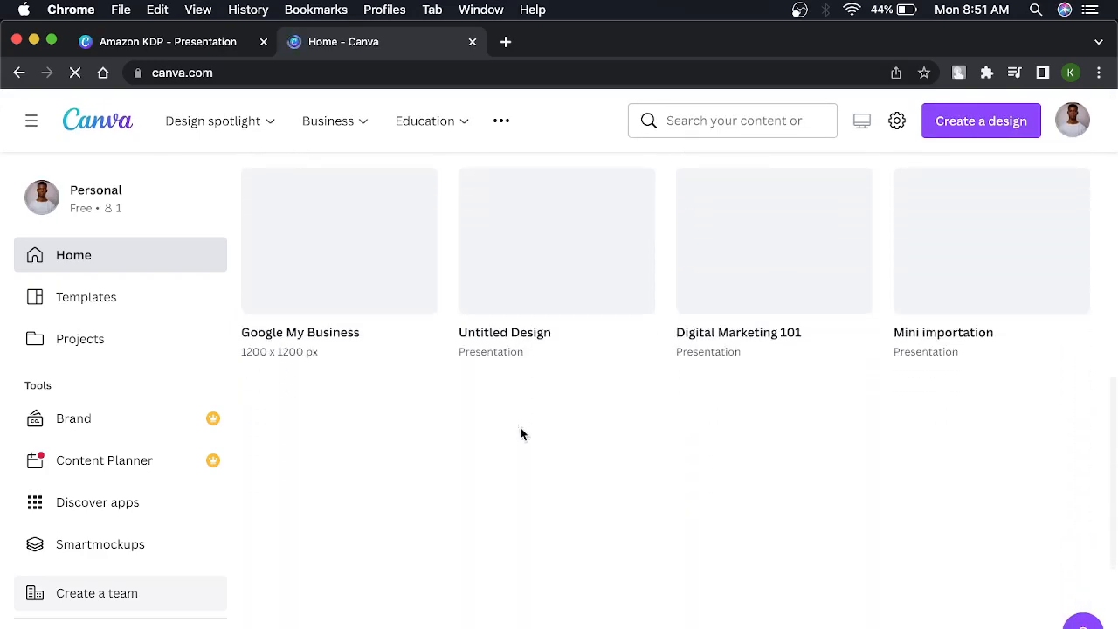
{"action": "scroll", "coordinate": [521, 435], "scroll_direction": "down", "scroll_amount": 1}
{"action": "scroll", "coordinate": [520, 434], "scroll_direction": "up", "scroll_amount": 10}
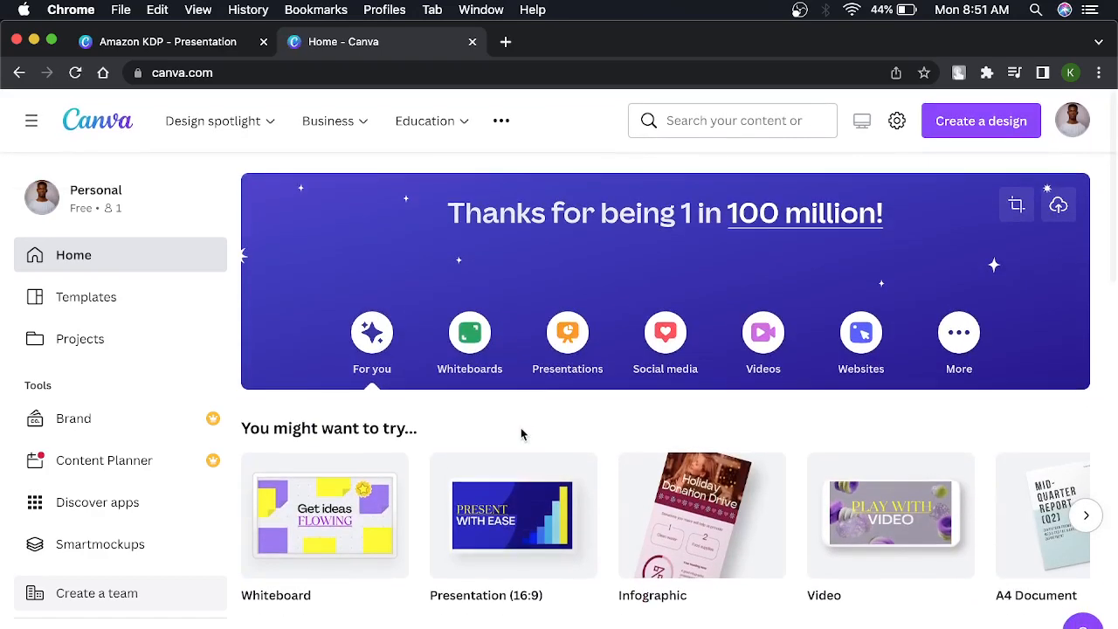
{"action": "left_click", "coordinate": [1091, 518]}
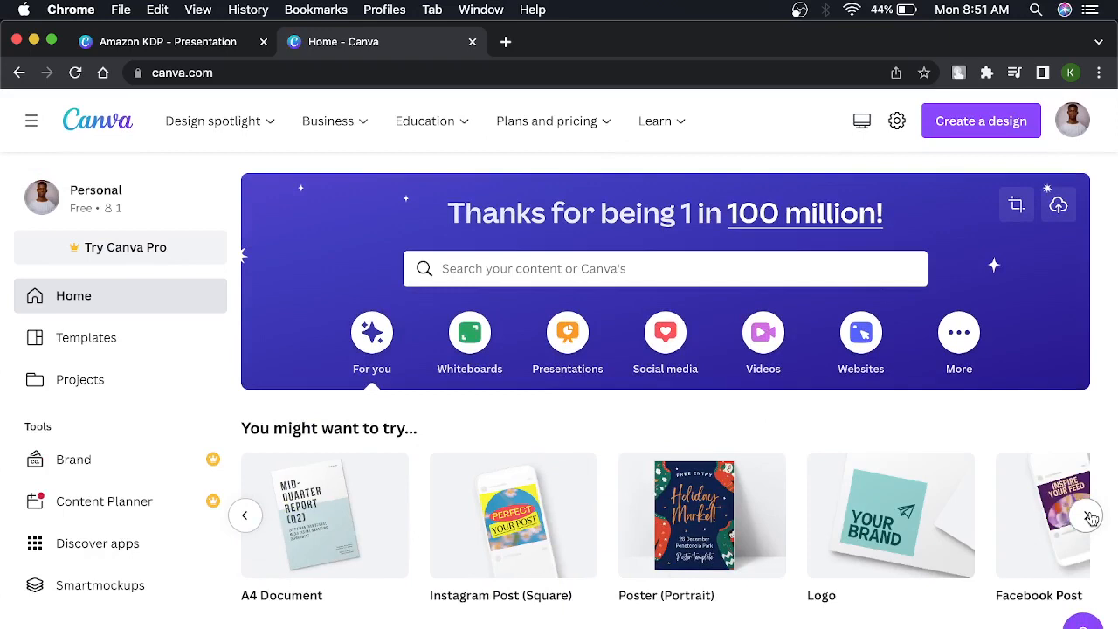
{"action": "left_click", "coordinate": [1091, 519]}
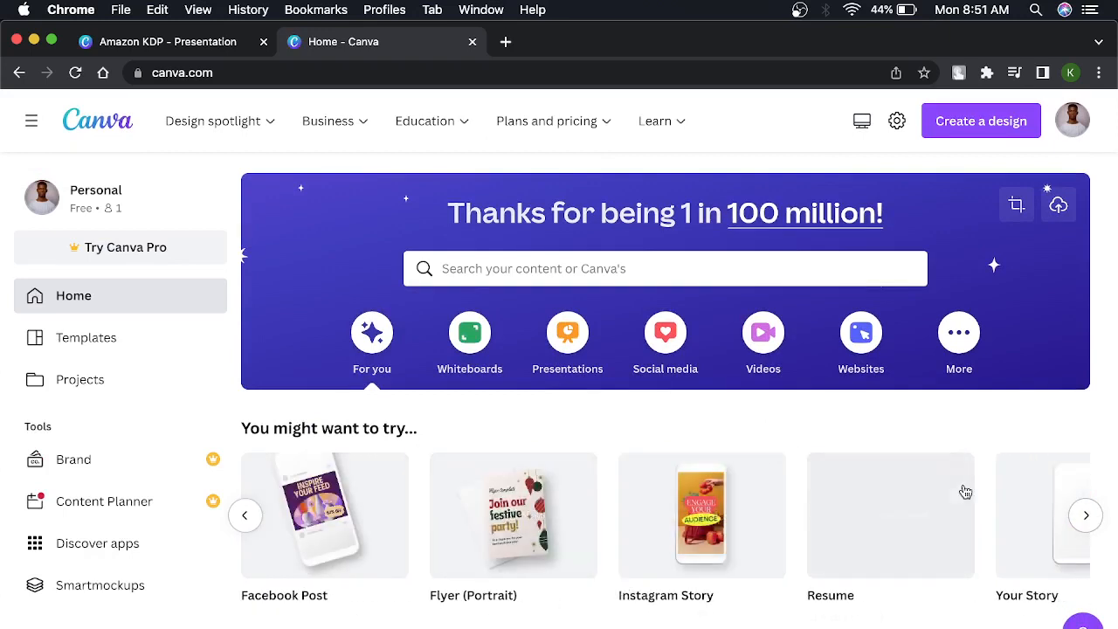
{"action": "left_click", "coordinate": [1086, 516]}
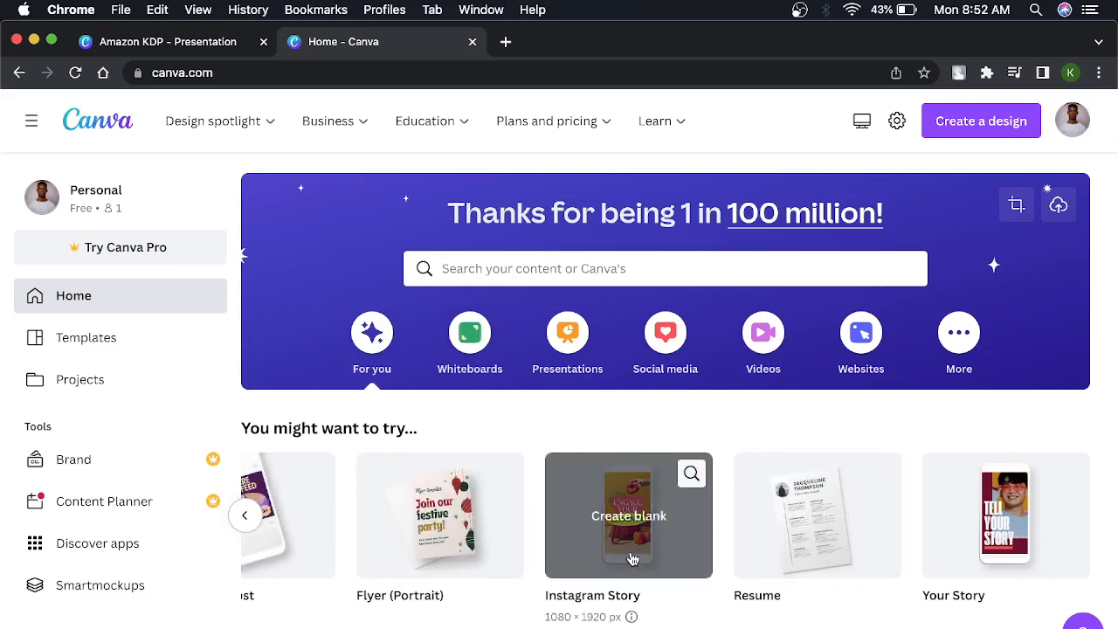
{"action": "left_click", "coordinate": [245, 515]}
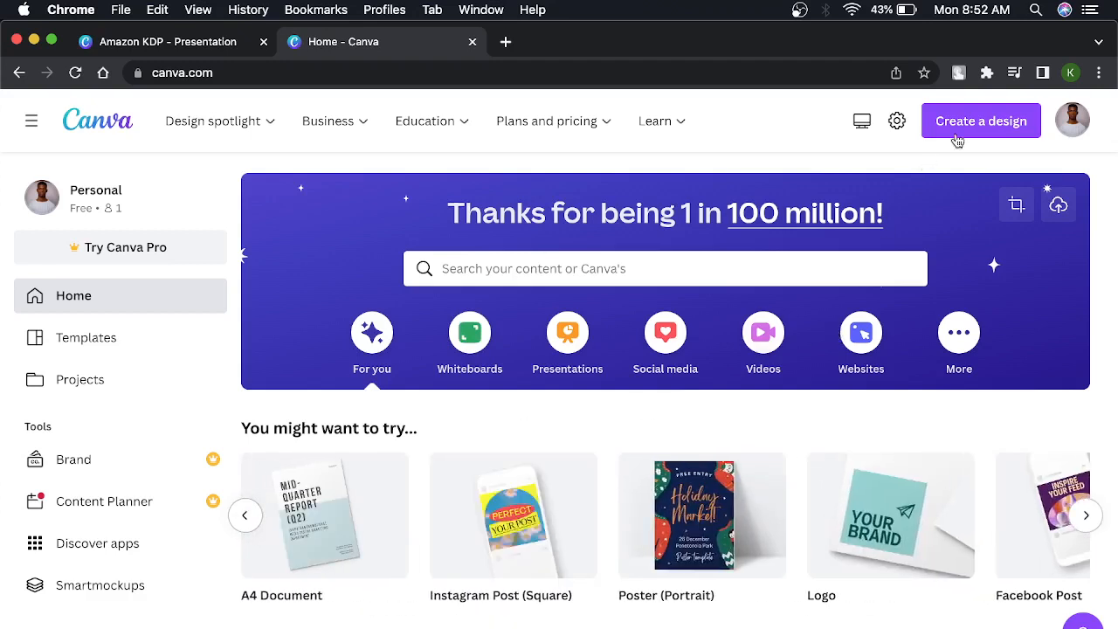
Create a new blank design of the Your Story type.
{"action": "left_click", "coordinate": [985, 119]}
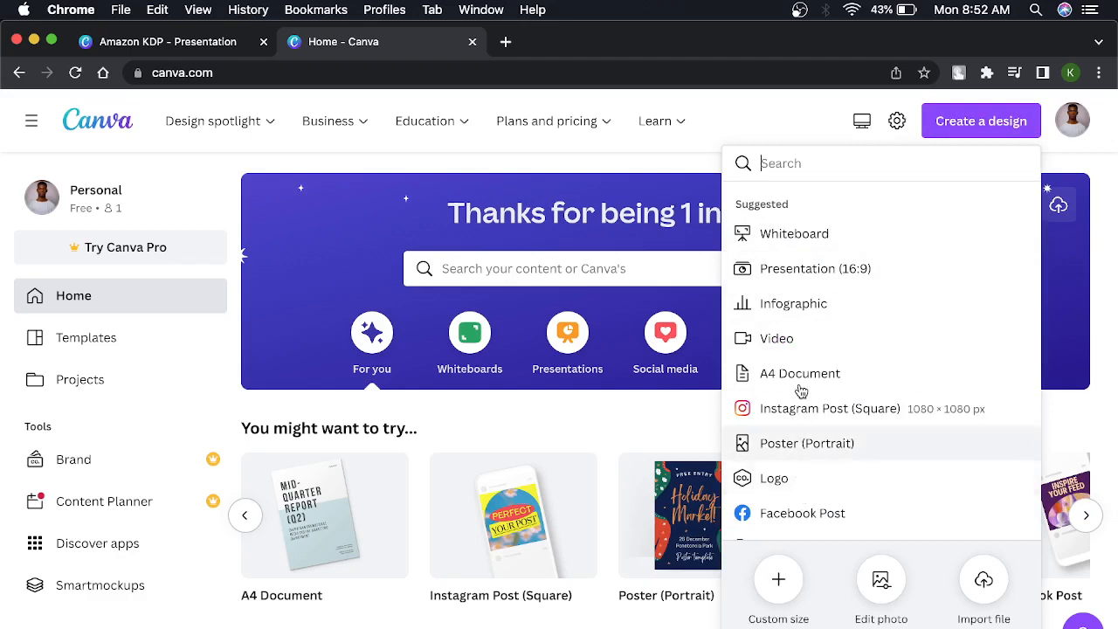
{"action": "scroll", "coordinate": [803, 494], "scroll_direction": "down", "scroll_amount": 3}
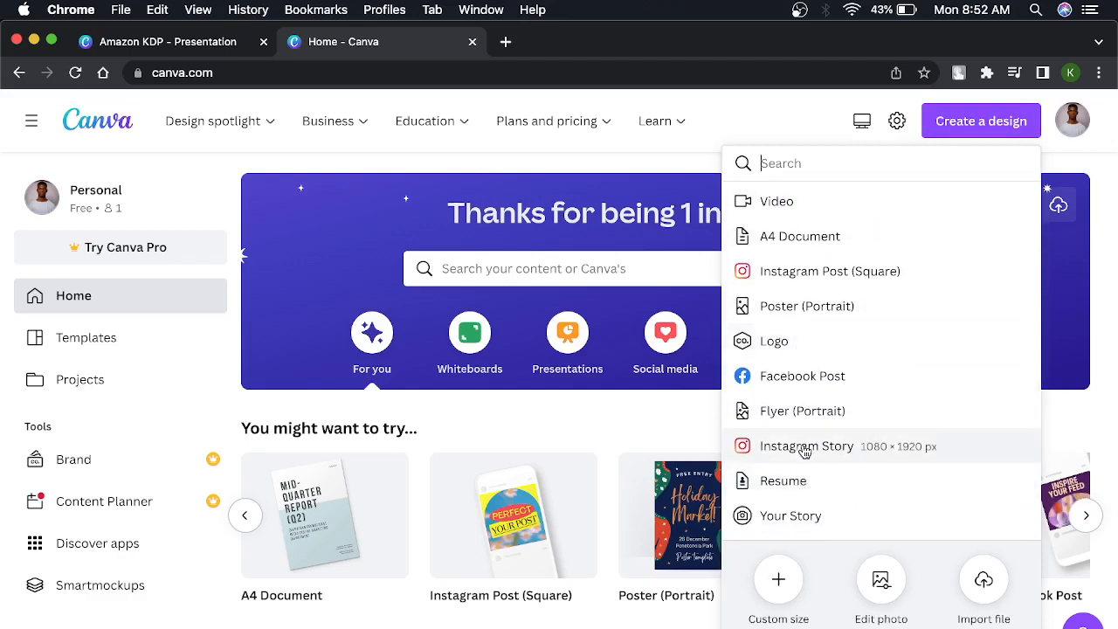
{"action": "left_click", "coordinate": [804, 448]}
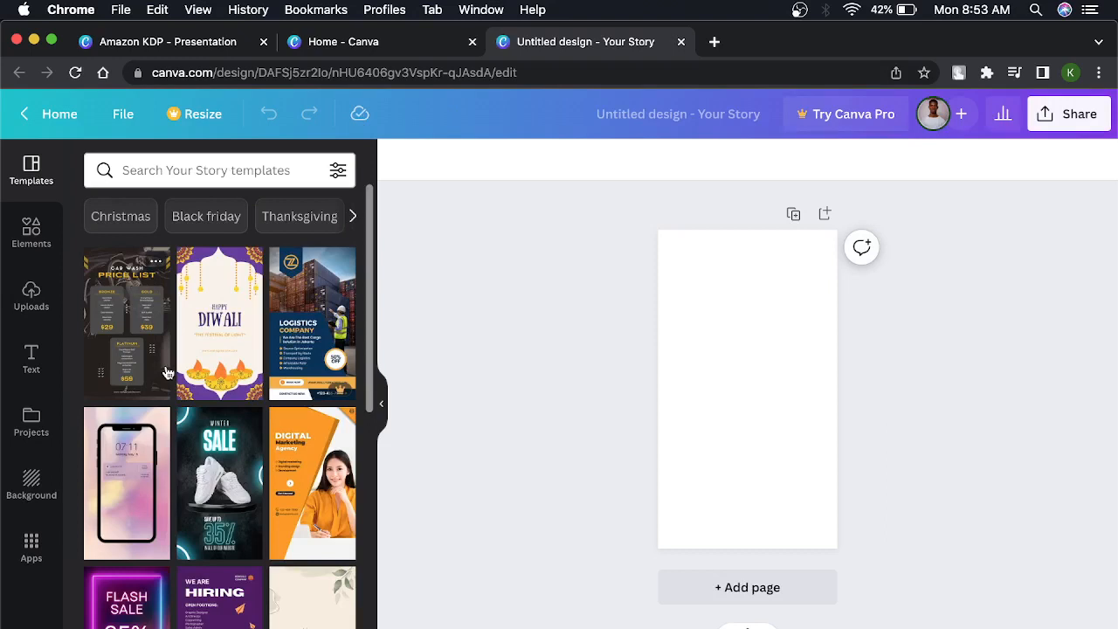
Look through the available Your Story templates.
{"action": "scroll", "coordinate": [168, 373], "scroll_direction": "down", "scroll_amount": 5}
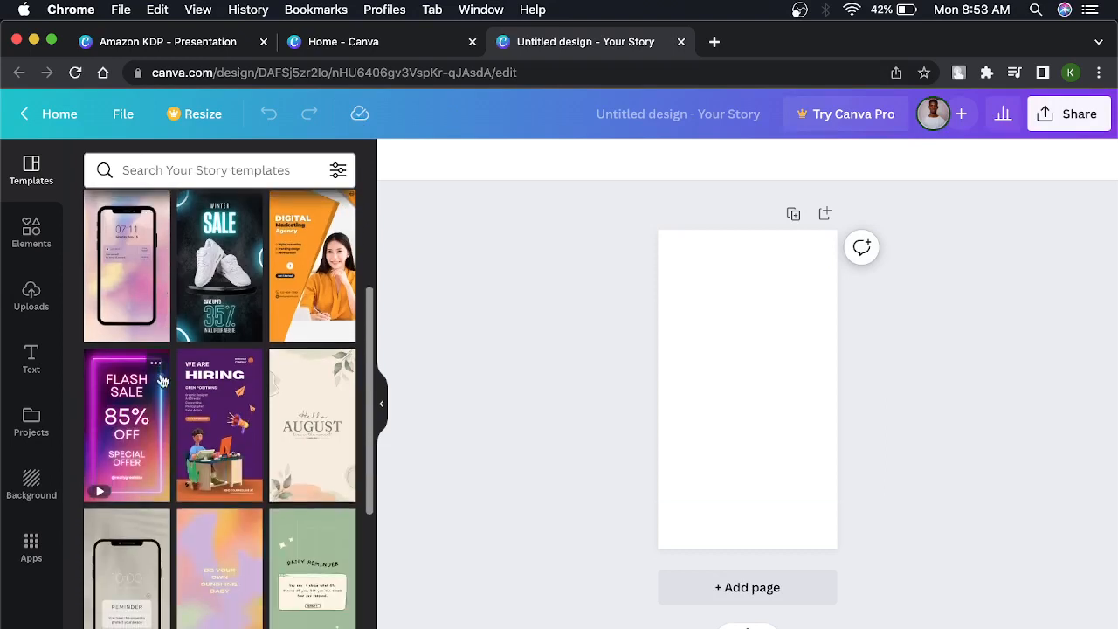
{"action": "scroll", "coordinate": [137, 435], "scroll_direction": "down", "scroll_amount": 10}
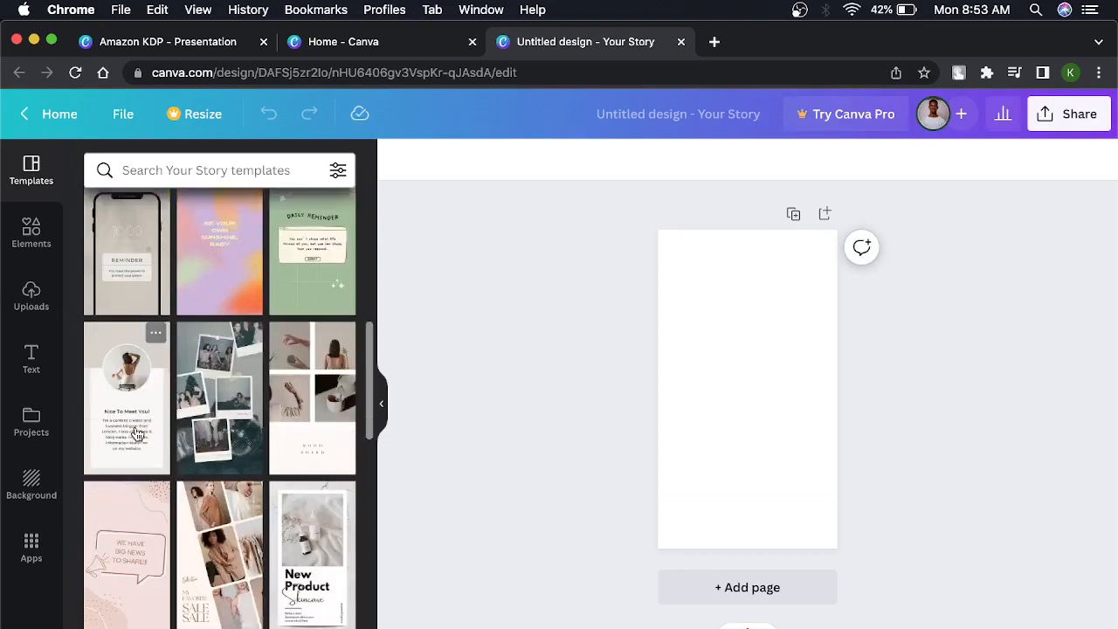
{"action": "scroll", "coordinate": [137, 435], "scroll_direction": "down", "scroll_amount": 4}
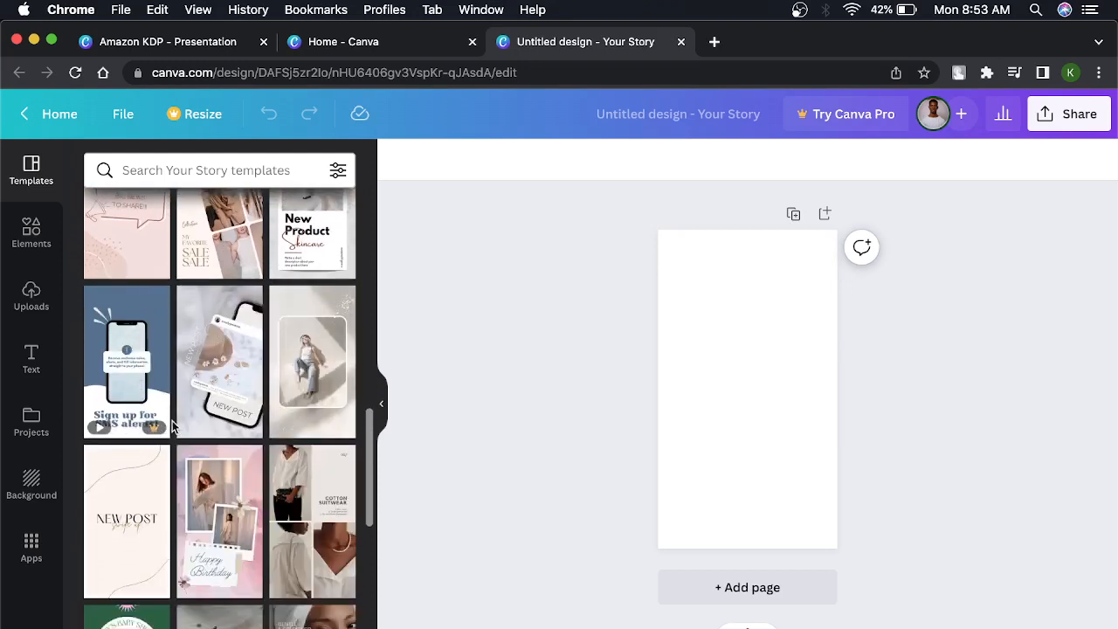
{"action": "scroll", "coordinate": [154, 443], "scroll_direction": "down", "scroll_amount": 5}
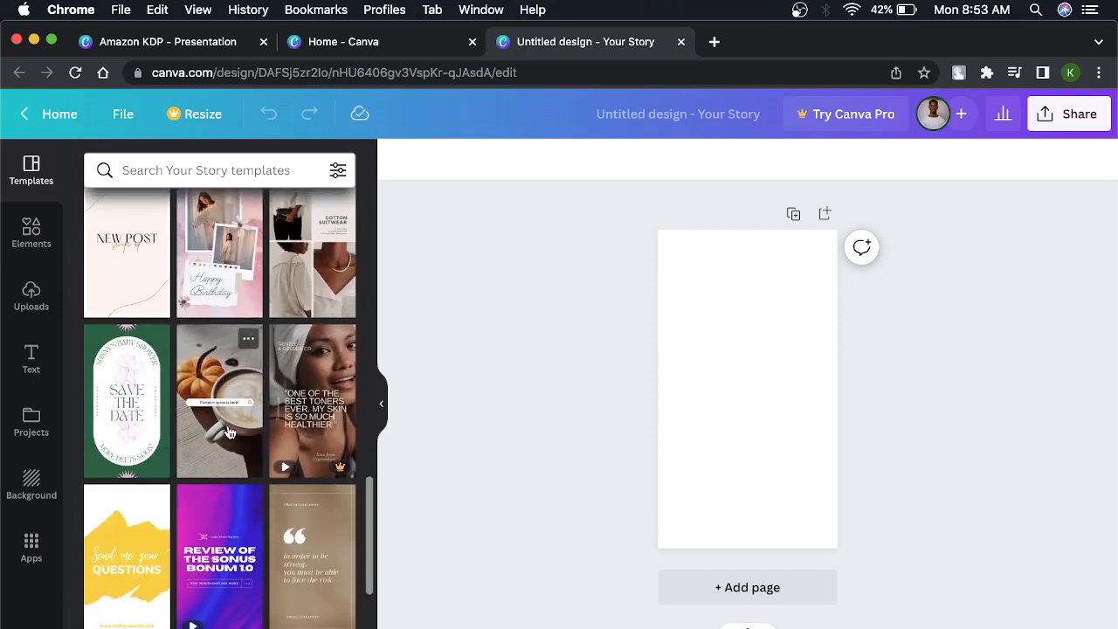
{"action": "scroll", "coordinate": [229, 433], "scroll_direction": "down", "scroll_amount": 7}
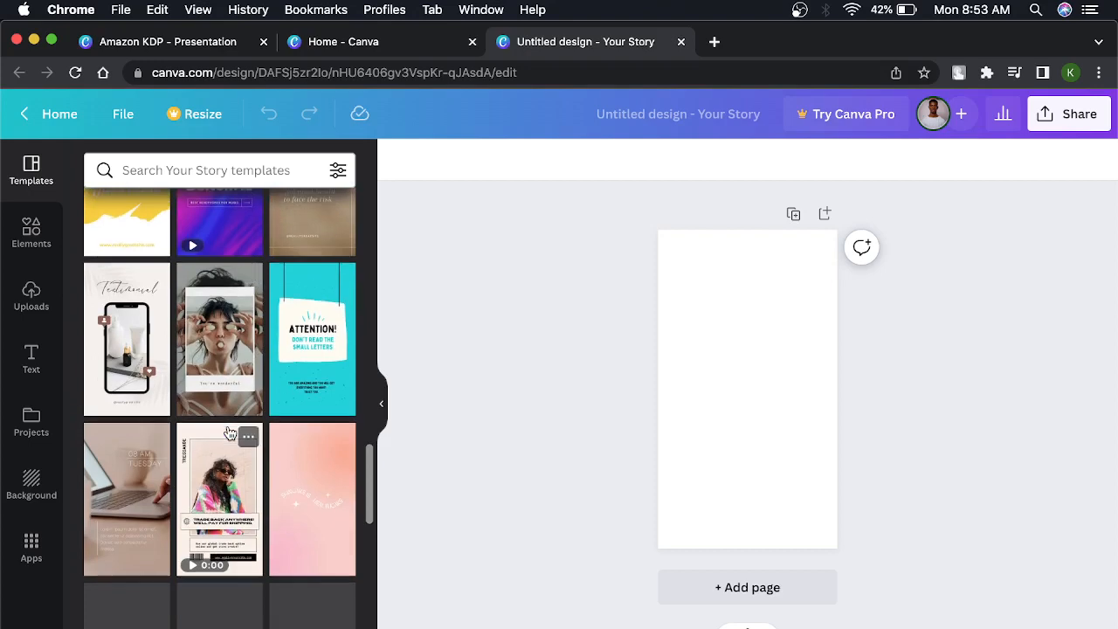
{"action": "scroll", "coordinate": [229, 433], "scroll_direction": "down", "scroll_amount": 2}
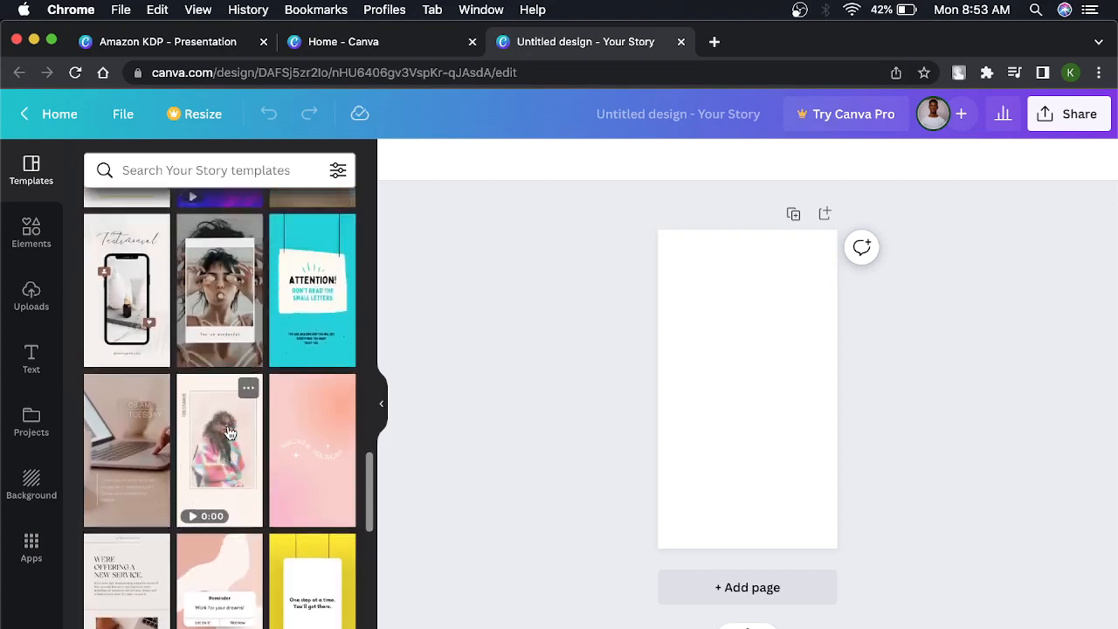
{"action": "scroll", "coordinate": [228, 428], "scroll_direction": "up", "scroll_amount": 5}
{"action": "scroll", "coordinate": [228, 428], "scroll_direction": "up", "scroll_amount": 10}
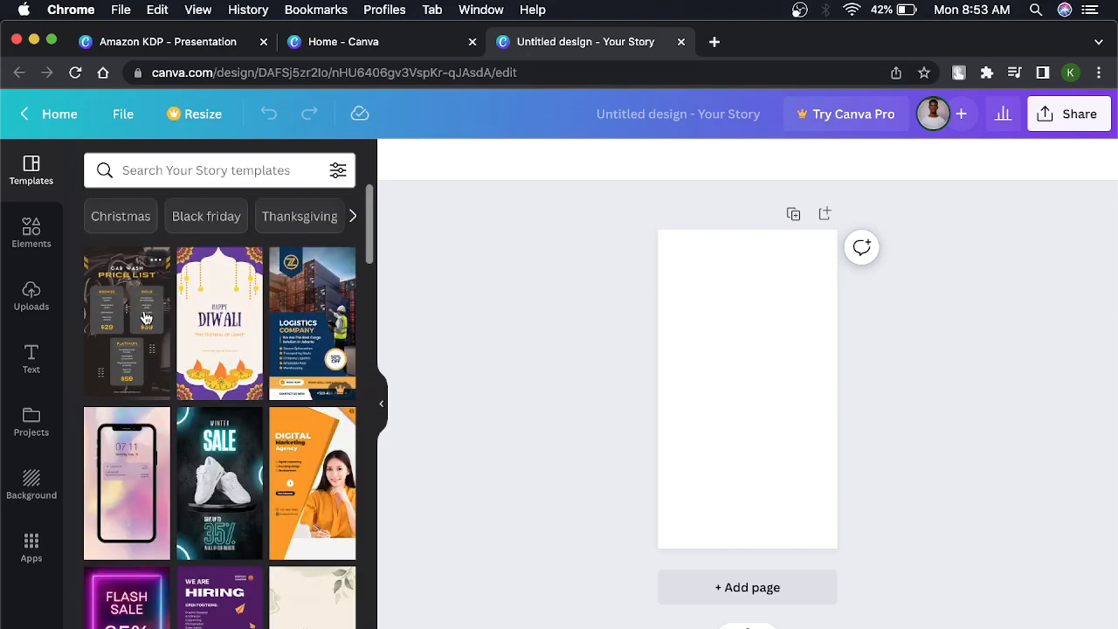
{"action": "scroll", "coordinate": [163, 407], "scroll_direction": "down", "scroll_amount": 2}
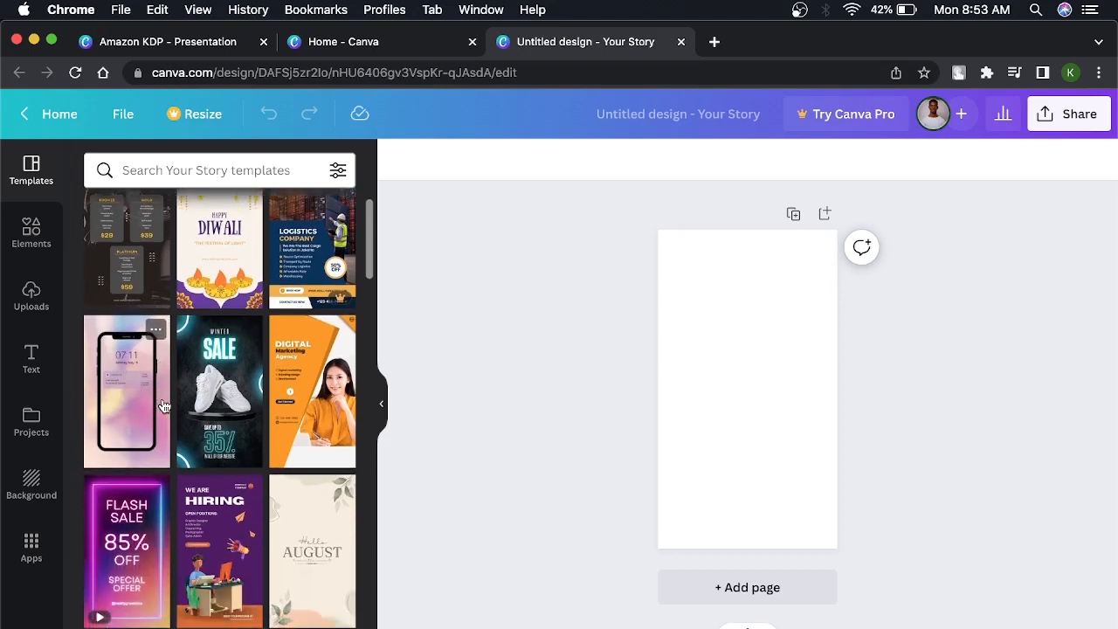
Place the graphic of the man hugging a ball on the blank page and delete it again.
{"action": "left_click", "coordinate": [31, 234]}
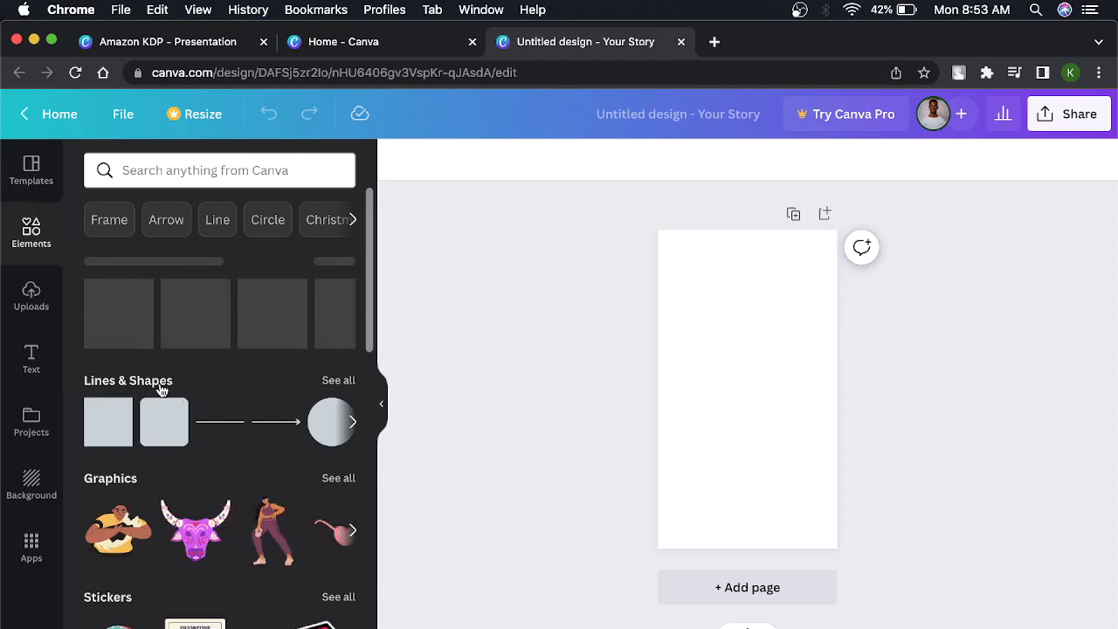
{"action": "scroll", "coordinate": [166, 406], "scroll_direction": "down", "scroll_amount": 2}
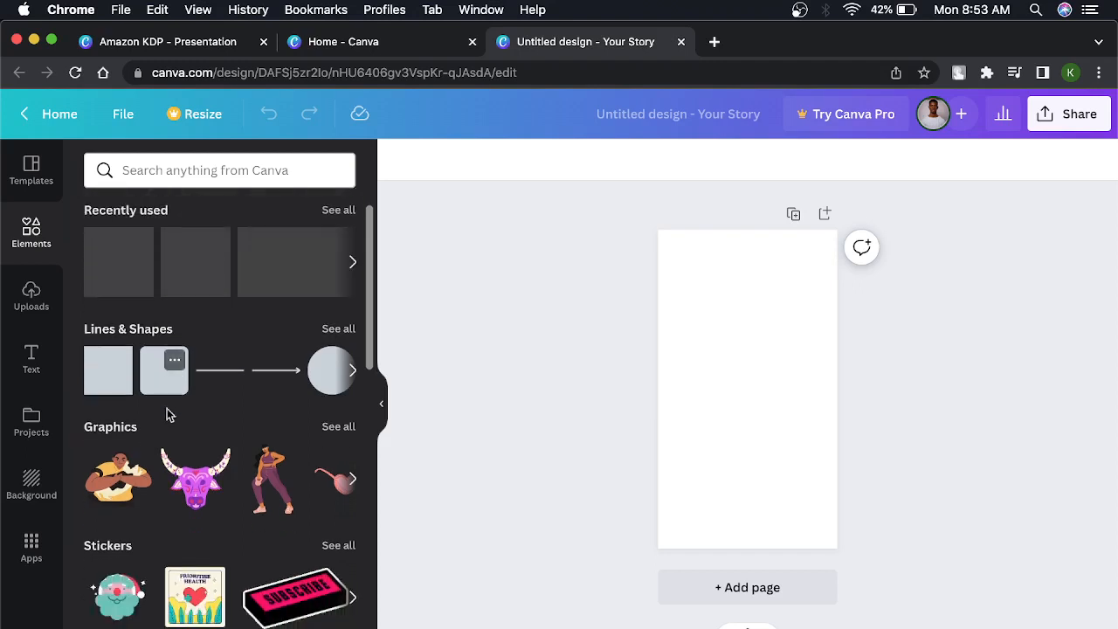
{"action": "scroll", "coordinate": [167, 408], "scroll_direction": "up", "scroll_amount": 2}
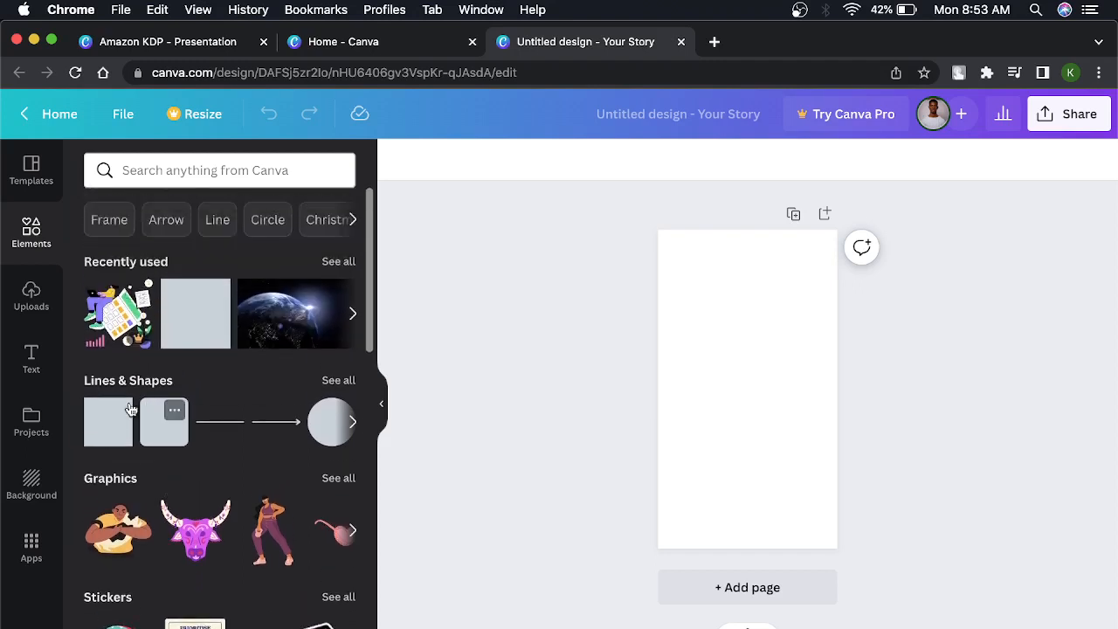
{"action": "scroll", "coordinate": [334, 396], "scroll_direction": "down", "scroll_amount": 3}
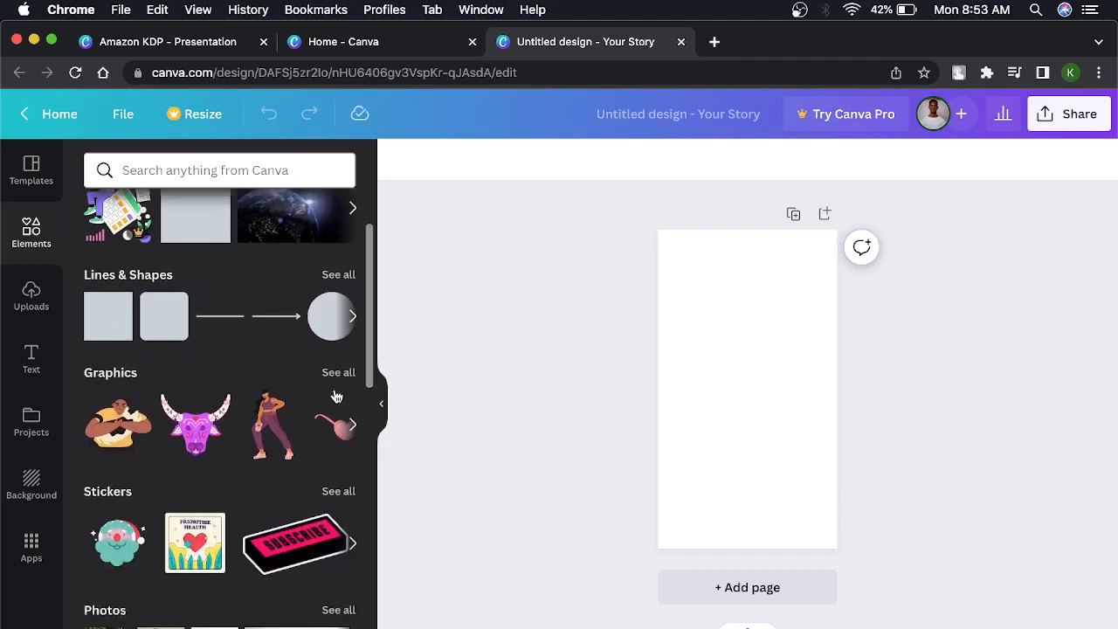
{"action": "left_click_drag", "start_coordinate": [136, 421], "coordinate": [816, 459]}
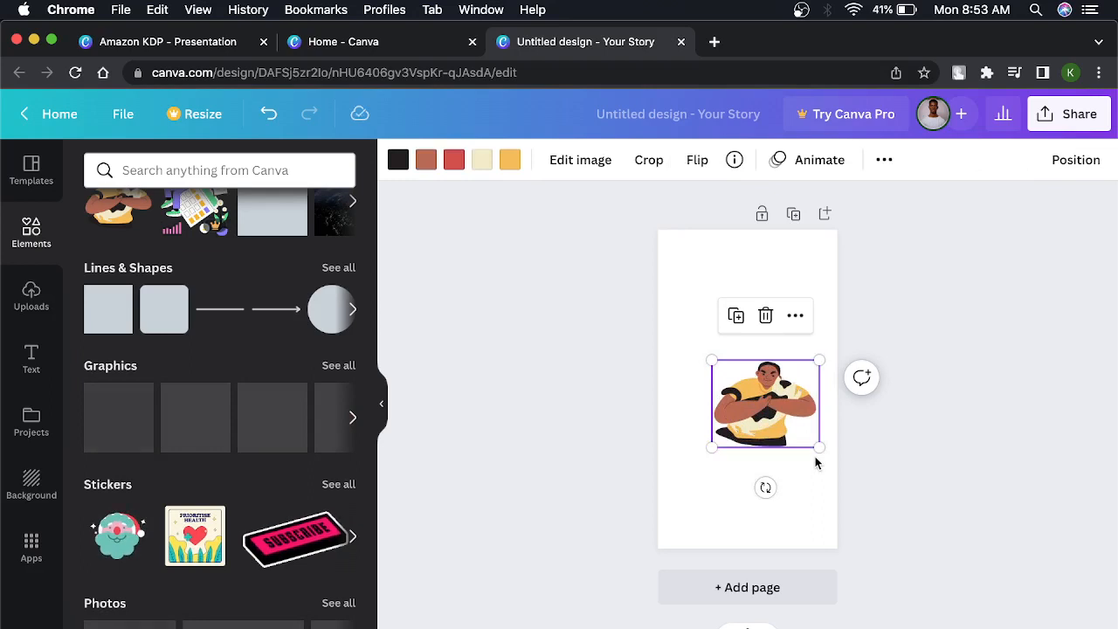
{"action": "key", "text": "Delete"}
Examine the element categories from stickers to collections, as well as the uploads, text options and projects.
{"action": "scroll", "coordinate": [274, 544], "scroll_direction": "down", "scroll_amount": 5}
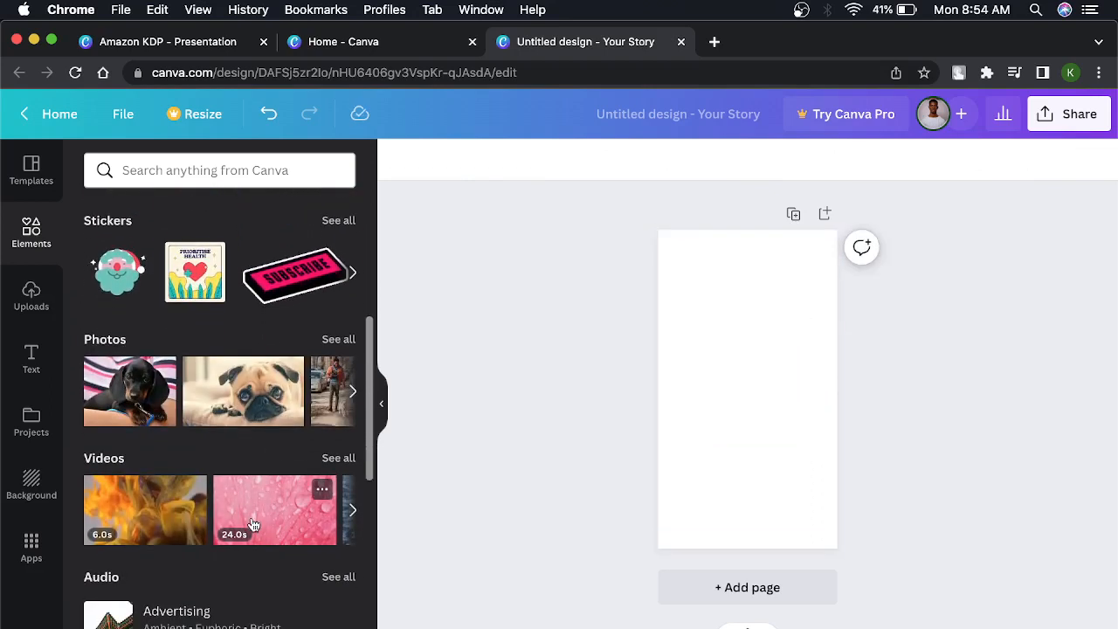
{"action": "scroll", "coordinate": [253, 524], "scroll_direction": "down", "scroll_amount": 5}
{"action": "scroll", "coordinate": [253, 524], "scroll_direction": "down", "scroll_amount": 7}
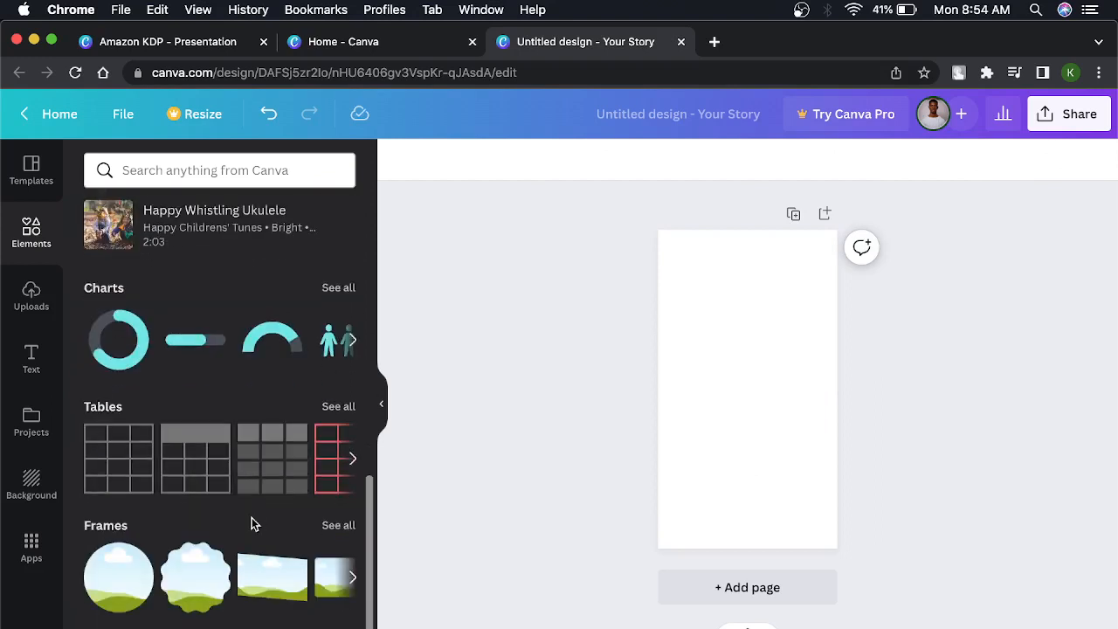
{"action": "scroll", "coordinate": [252, 523], "scroll_direction": "down", "scroll_amount": 3}
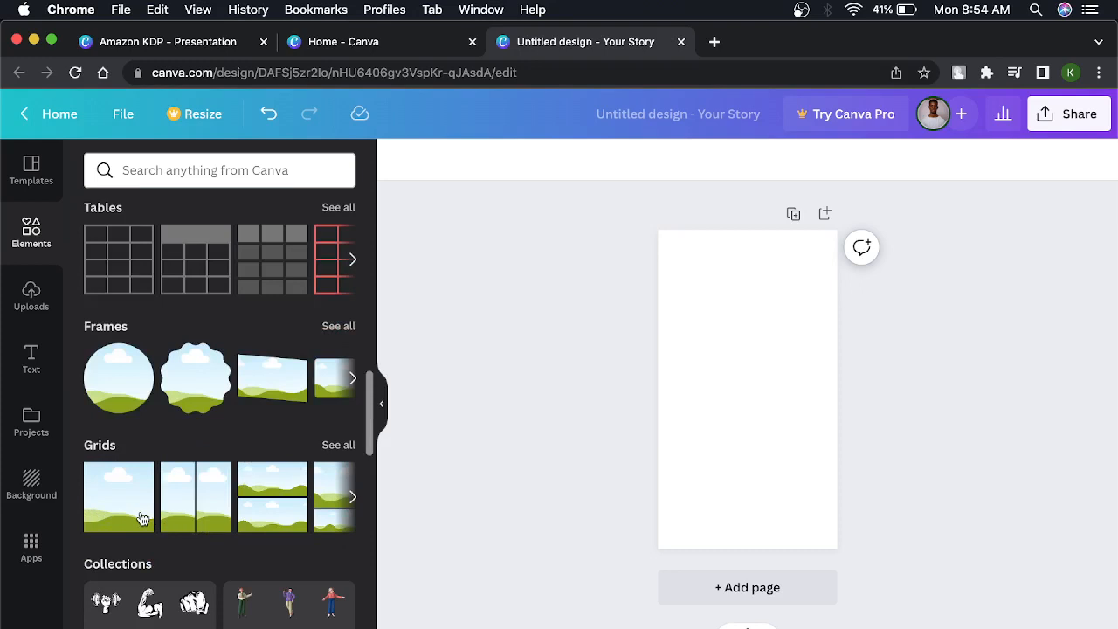
{"action": "scroll", "coordinate": [131, 447], "scroll_direction": "down", "scroll_amount": 12}
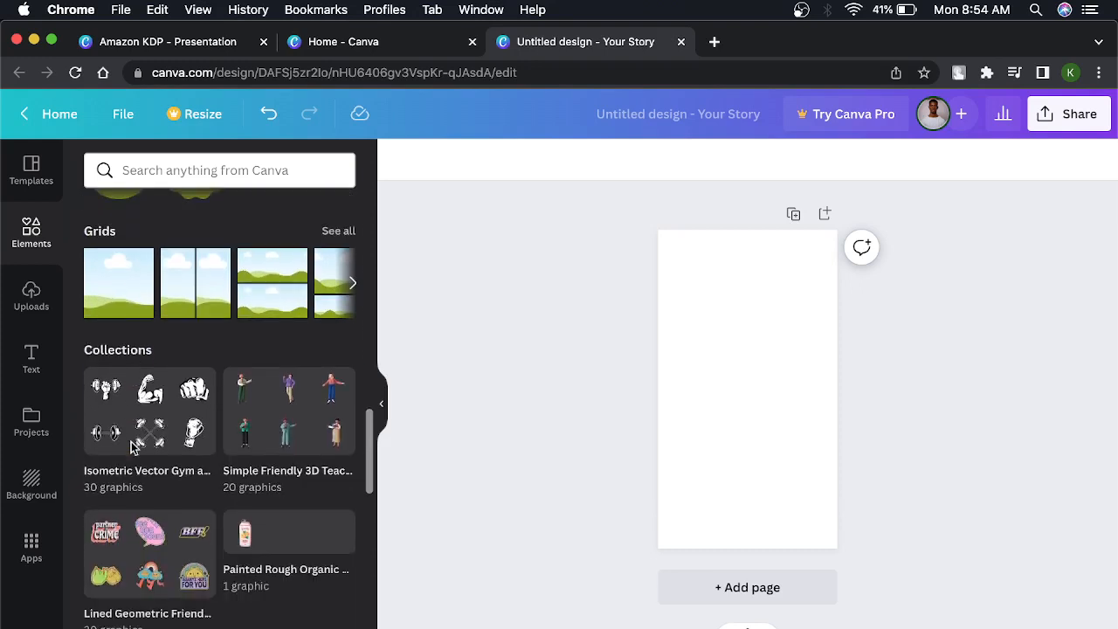
{"action": "scroll", "coordinate": [131, 448], "scroll_direction": "down", "scroll_amount": 10}
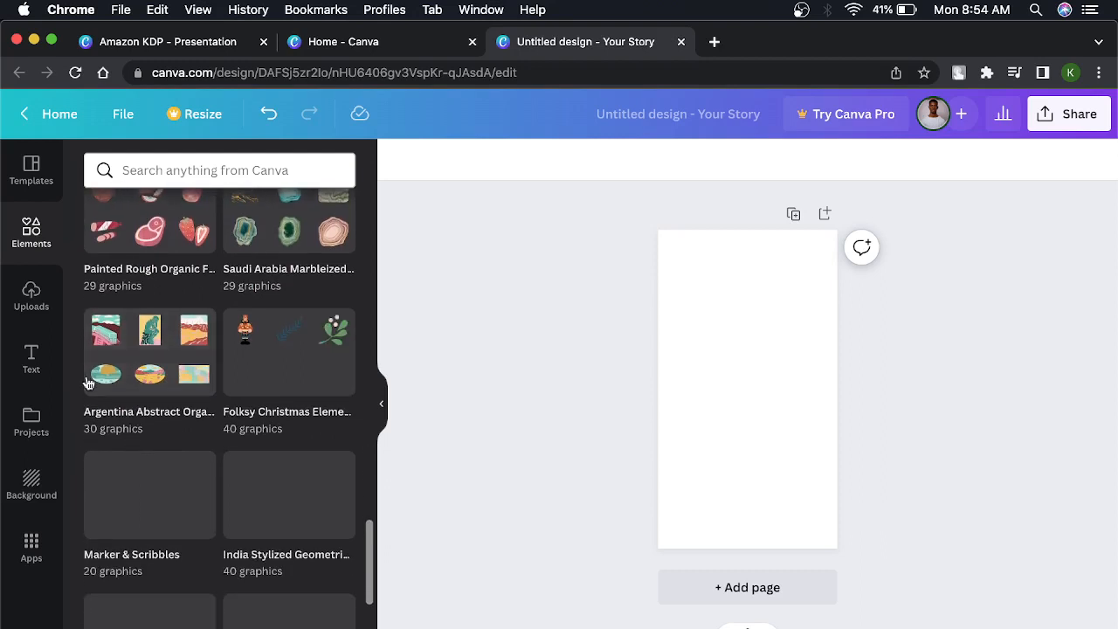
{"action": "left_click", "coordinate": [32, 297]}
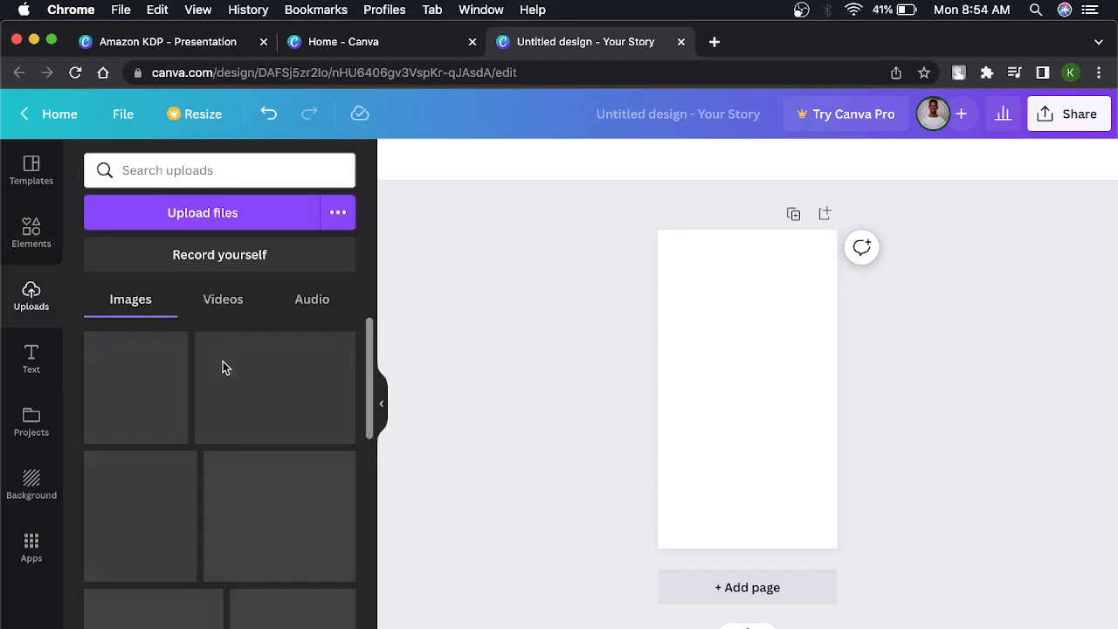
{"action": "left_click", "coordinate": [32, 358]}
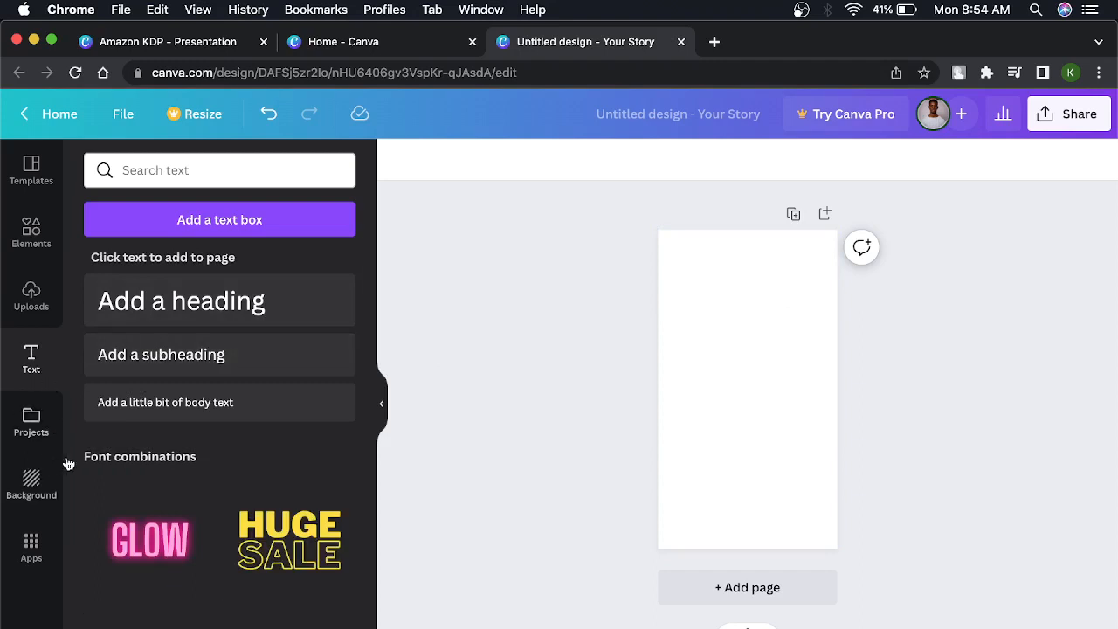
{"action": "left_click", "coordinate": [33, 433]}
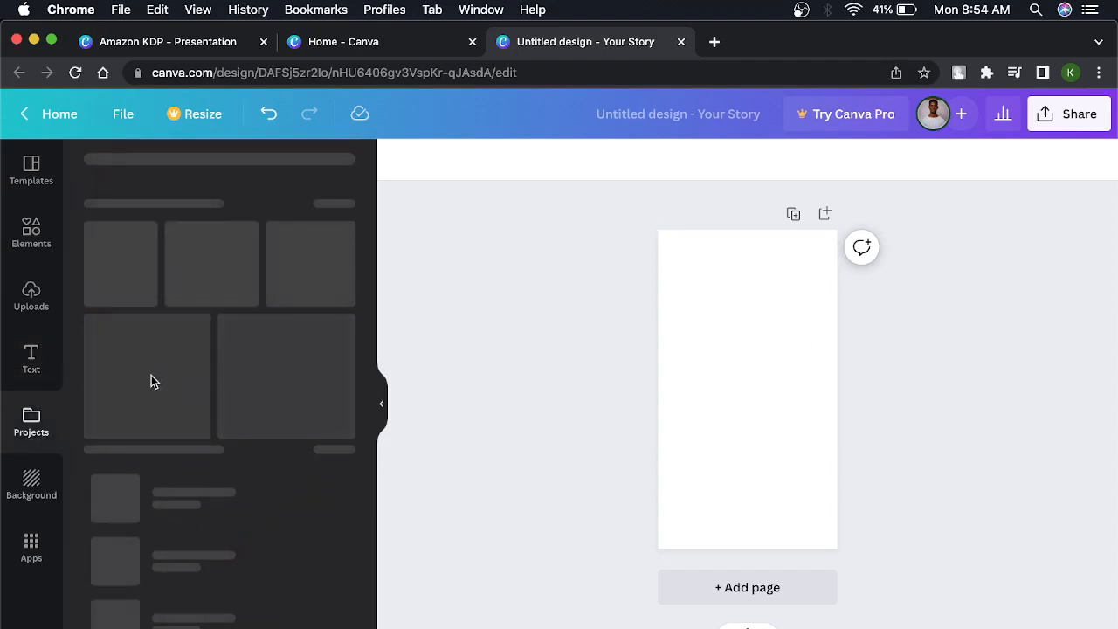
Apply the dark Winter Sale sneaker template with the 35% offer to the blank page.
{"action": "left_click", "coordinate": [32, 171]}
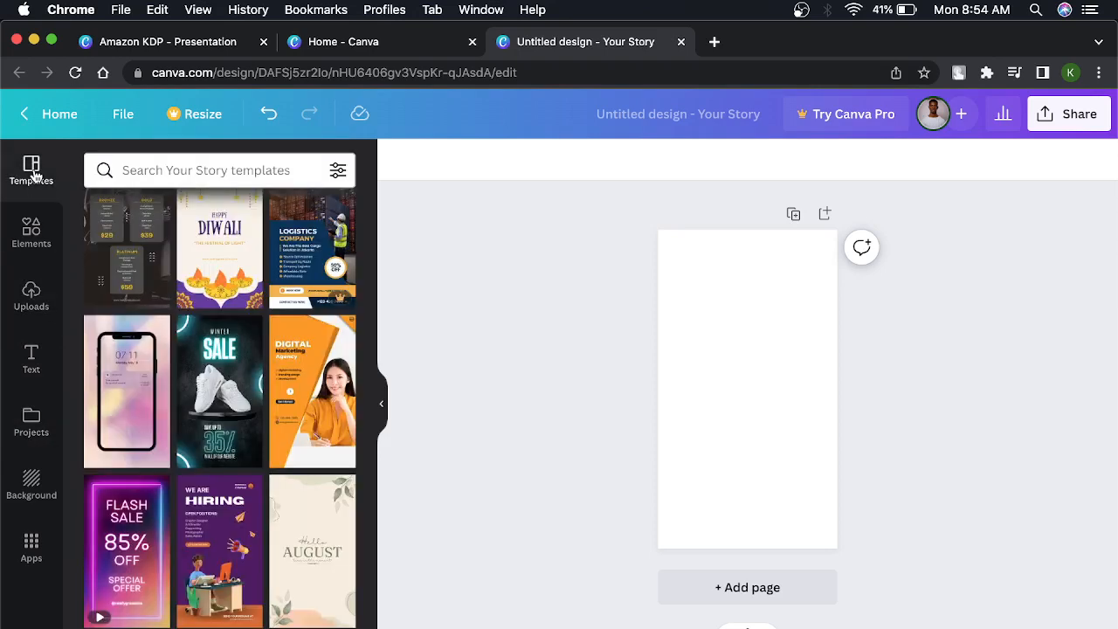
{"action": "left_click", "coordinate": [222, 375]}
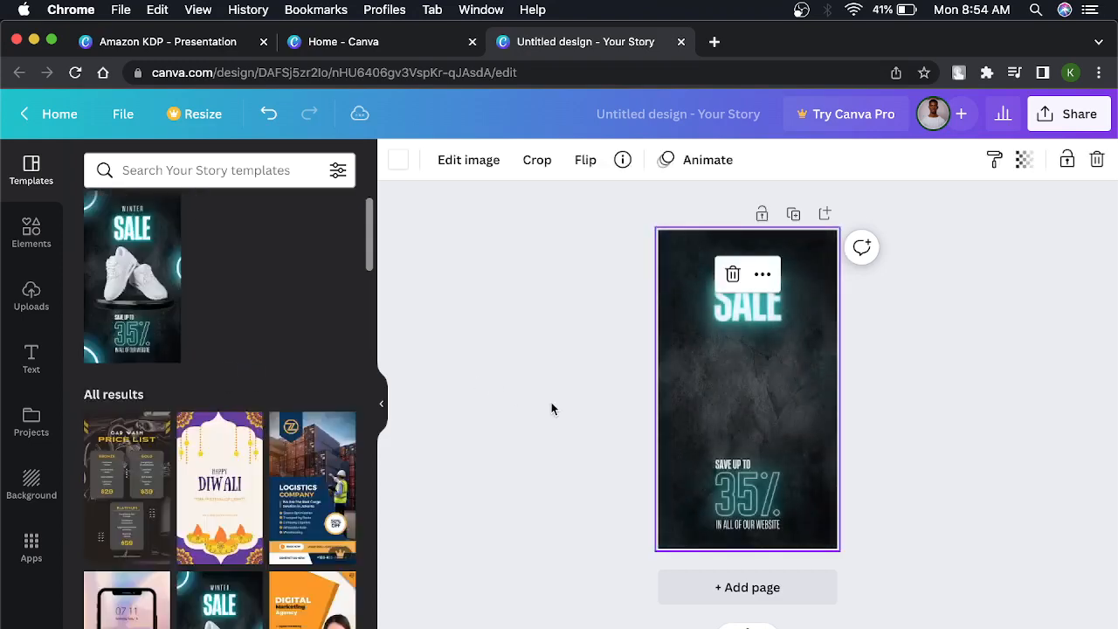
Reduce the font size of the 35% text at the bottom of the page to 277.
{"action": "left_click", "coordinate": [906, 327]}
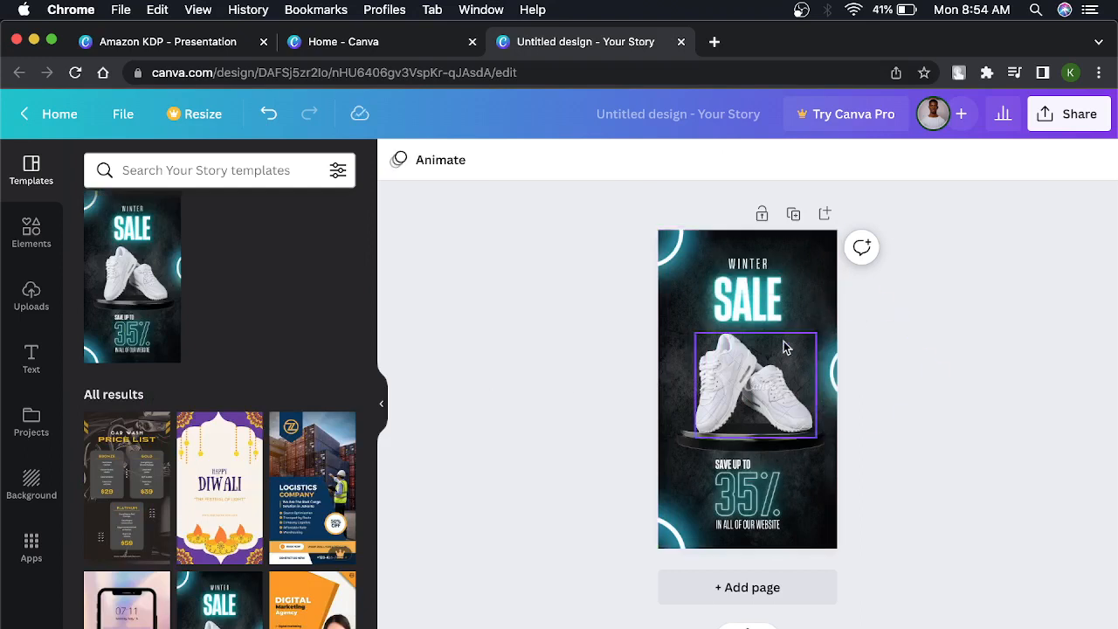
{"action": "left_click", "coordinate": [748, 304]}
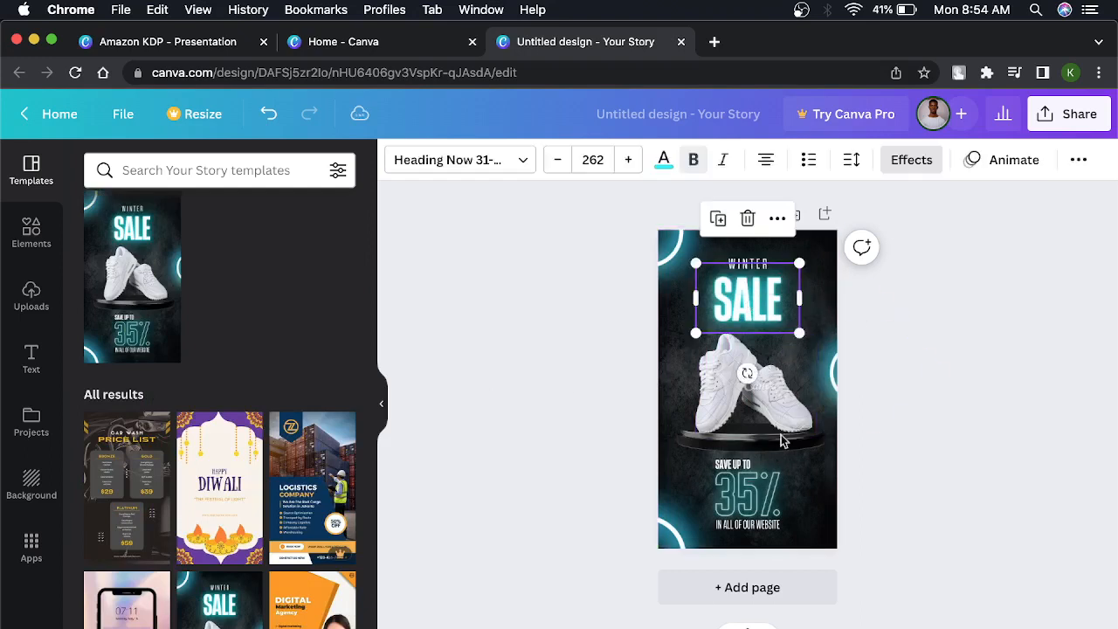
{"action": "left_click", "coordinate": [748, 491]}
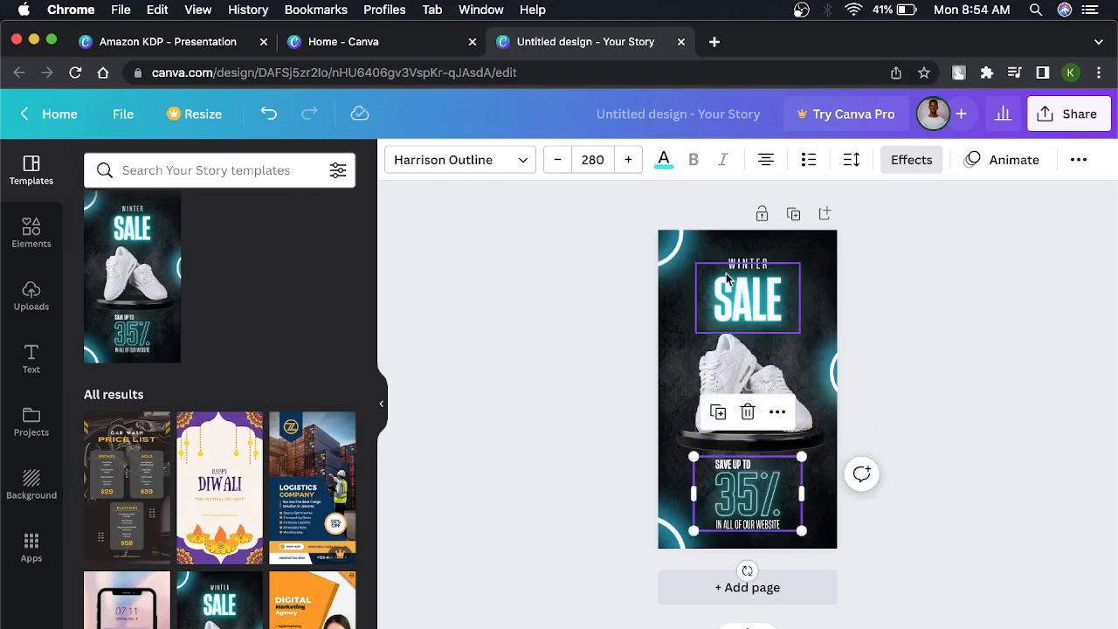
{"action": "left_click", "coordinate": [556, 161]}
{"action": "left_click", "coordinate": [556, 161]}
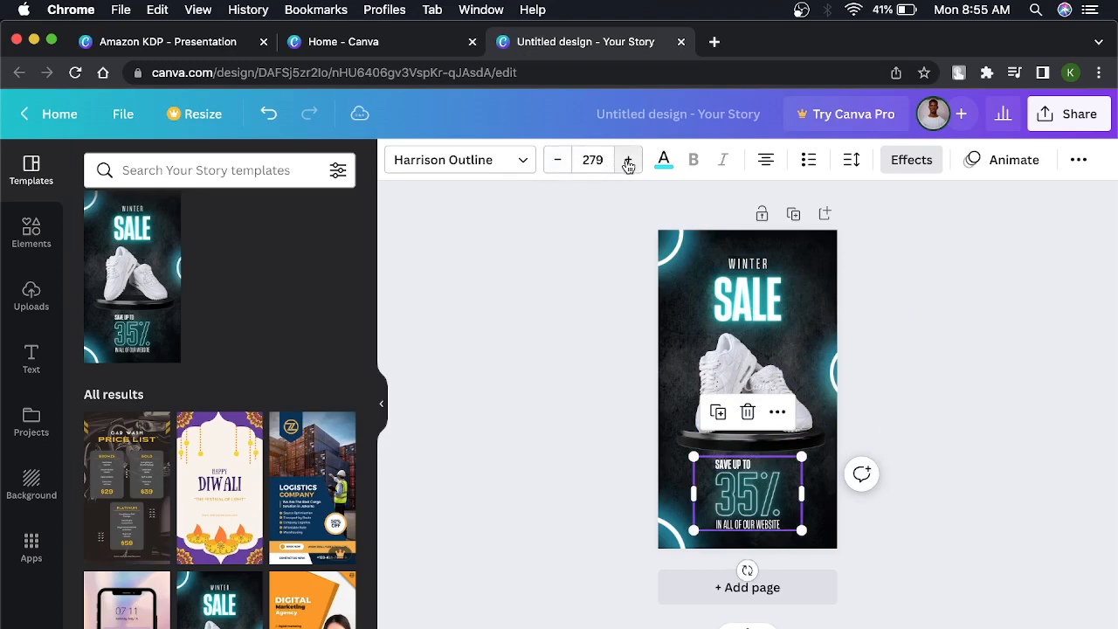
{"action": "left_click", "coordinate": [762, 506]}
{"action": "left_click", "coordinate": [772, 501]}
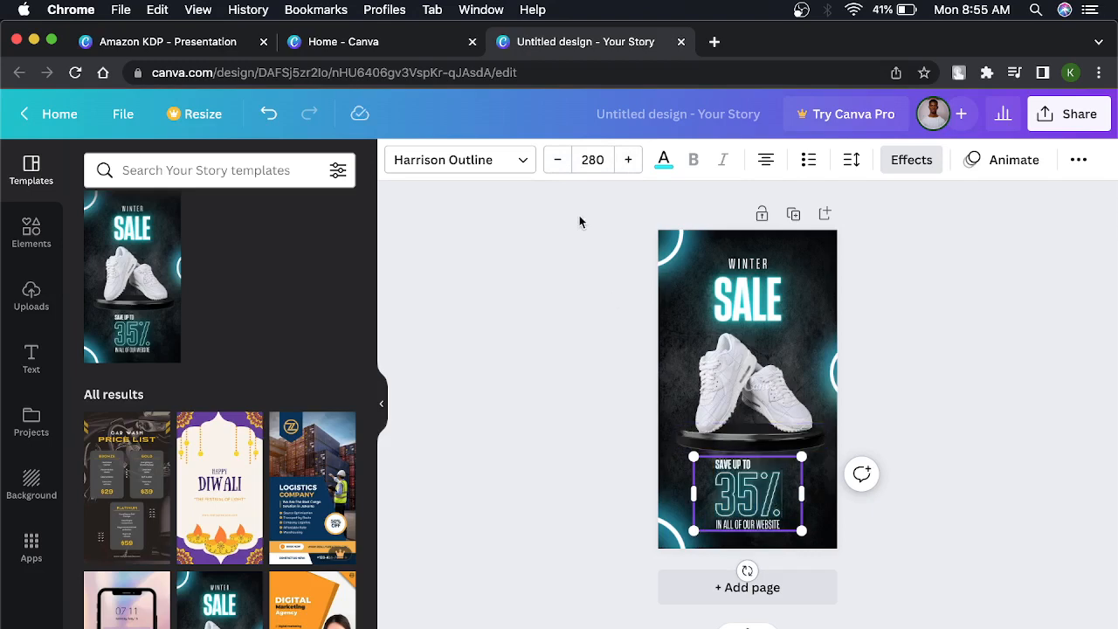
{"action": "left_click", "coordinate": [558, 166]}
{"action": "left_click", "coordinate": [560, 168]}
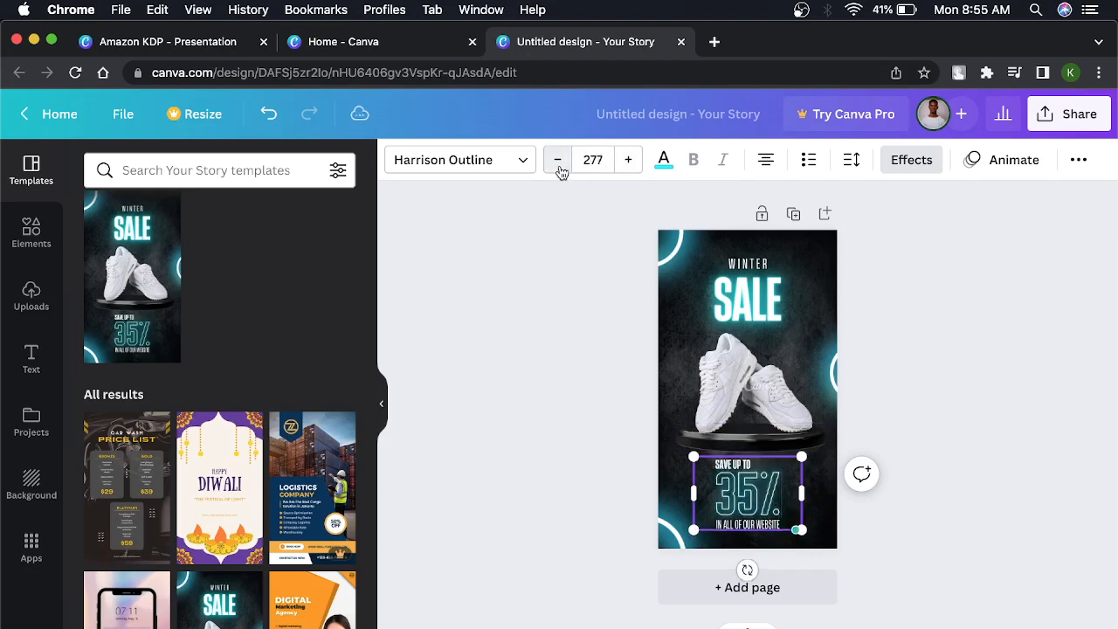
Increase the font size of the 35% text to 287.
{"action": "left_click", "coordinate": [638, 167]}
{"action": "left_click", "coordinate": [638, 167]}
{"action": "left_click", "coordinate": [639, 167]}
{"action": "left_click", "coordinate": [639, 168]}
{"action": "left_click", "coordinate": [638, 167]}
{"action": "left_click", "coordinate": [639, 167]}
{"action": "left_click", "coordinate": [639, 167]}
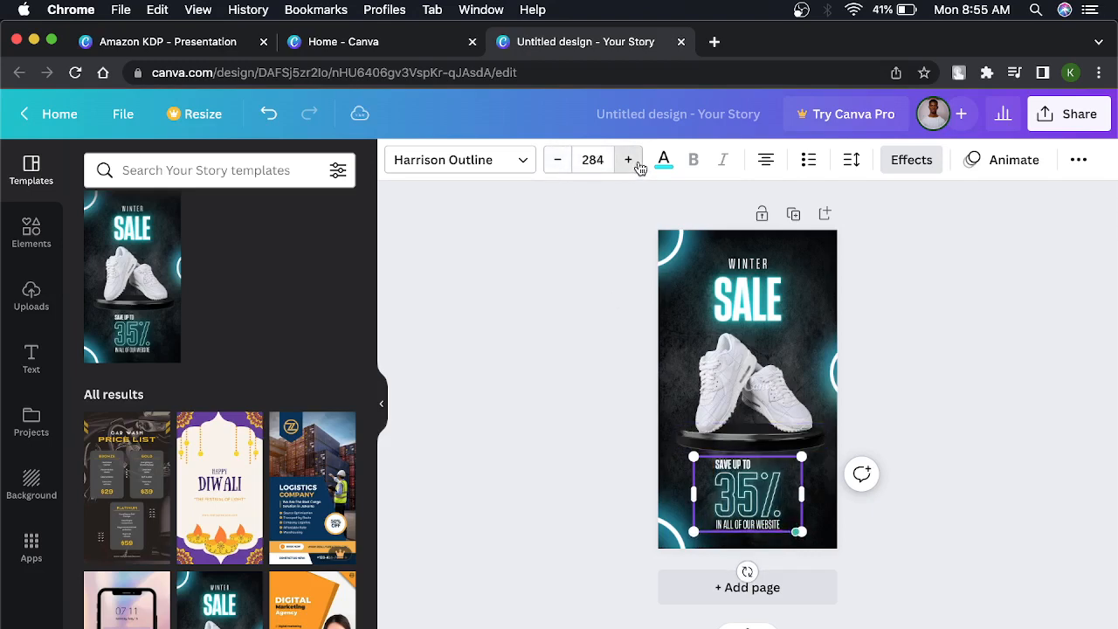
{"action": "left_click", "coordinate": [639, 167]}
{"action": "left_click", "coordinate": [639, 167]}
{"action": "left_click", "coordinate": [639, 166]}
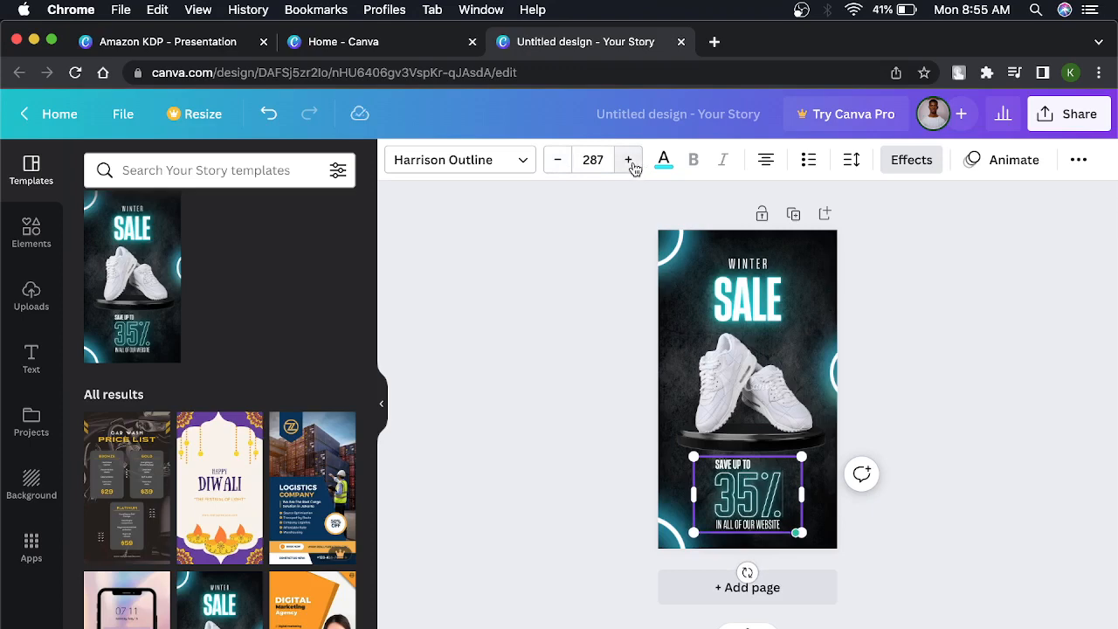
Try the Heading Now 31-38 and Telegraf Bold fonts on the 35% text, and return it to Harrison Outline.
{"action": "left_click", "coordinate": [509, 164]}
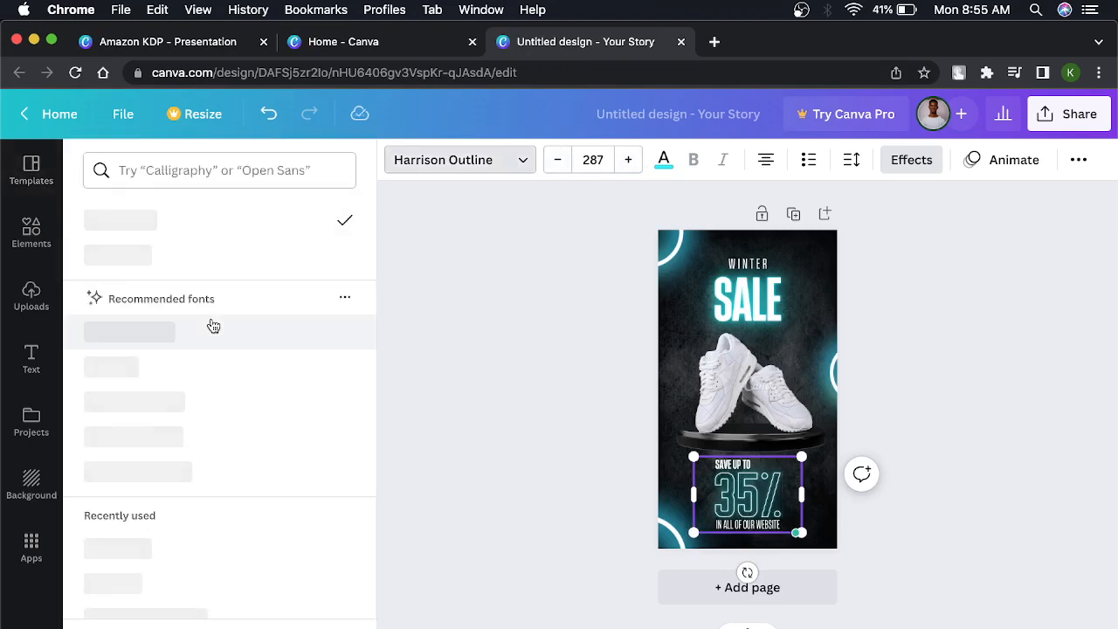
{"action": "scroll", "coordinate": [193, 424], "scroll_direction": "down", "scroll_amount": 2}
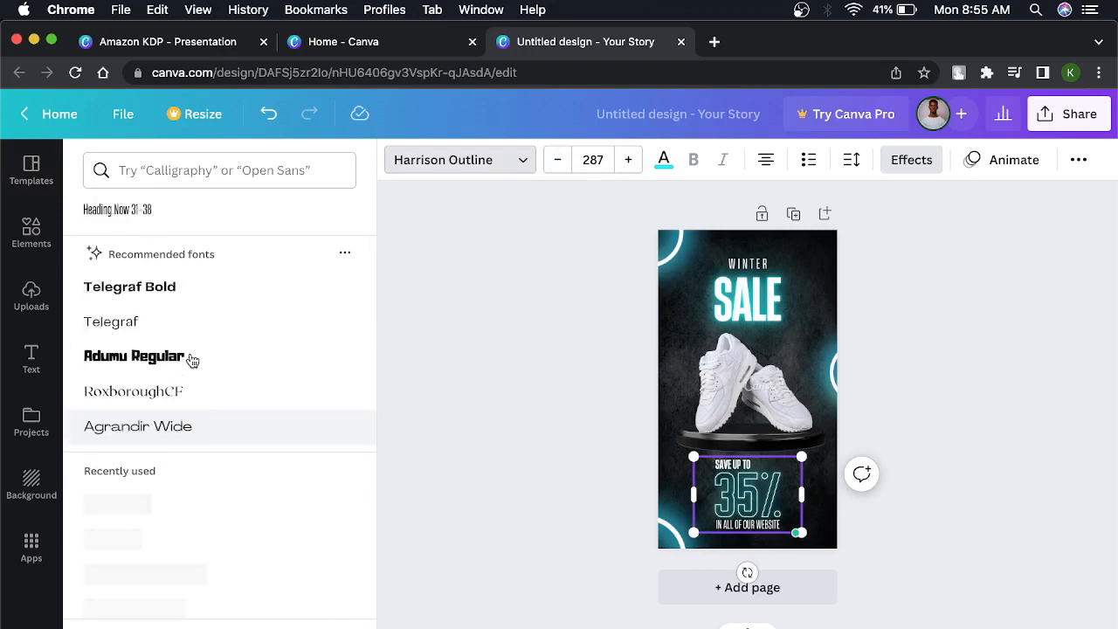
{"action": "scroll", "coordinate": [189, 328], "scroll_direction": "up", "scroll_amount": 2}
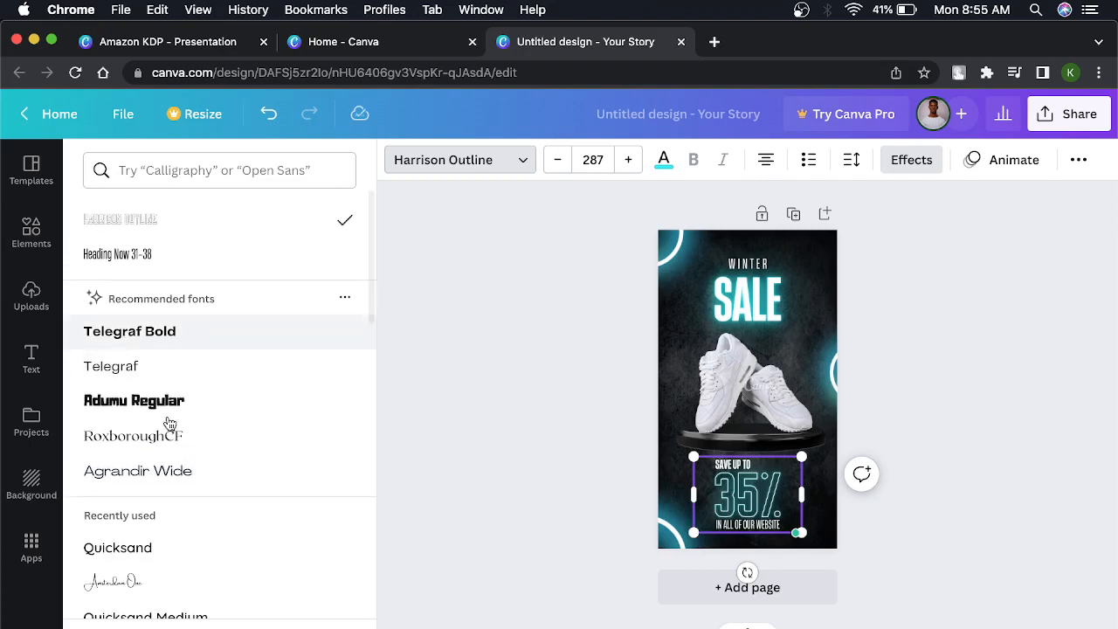
{"action": "left_click", "coordinate": [165, 255]}
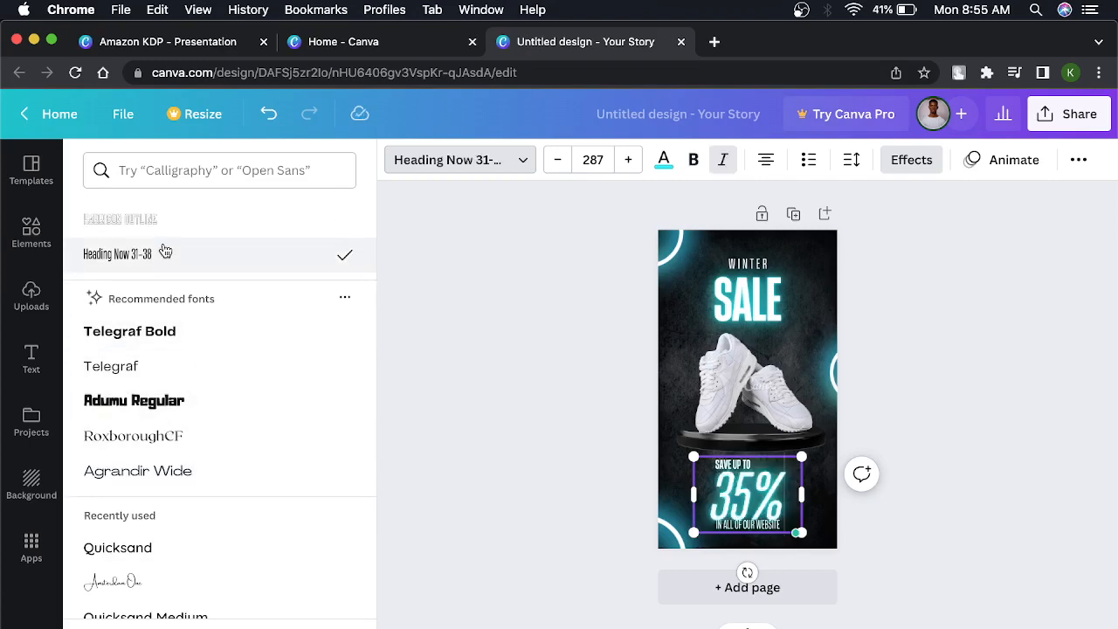
{"action": "left_click", "coordinate": [165, 351]}
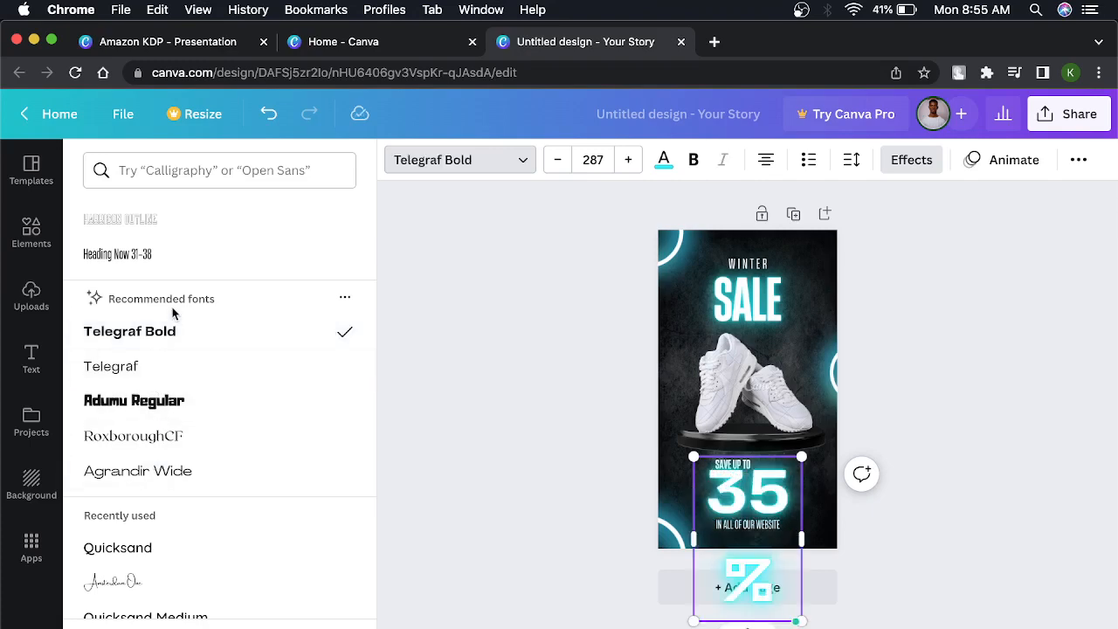
{"action": "left_click", "coordinate": [162, 219]}
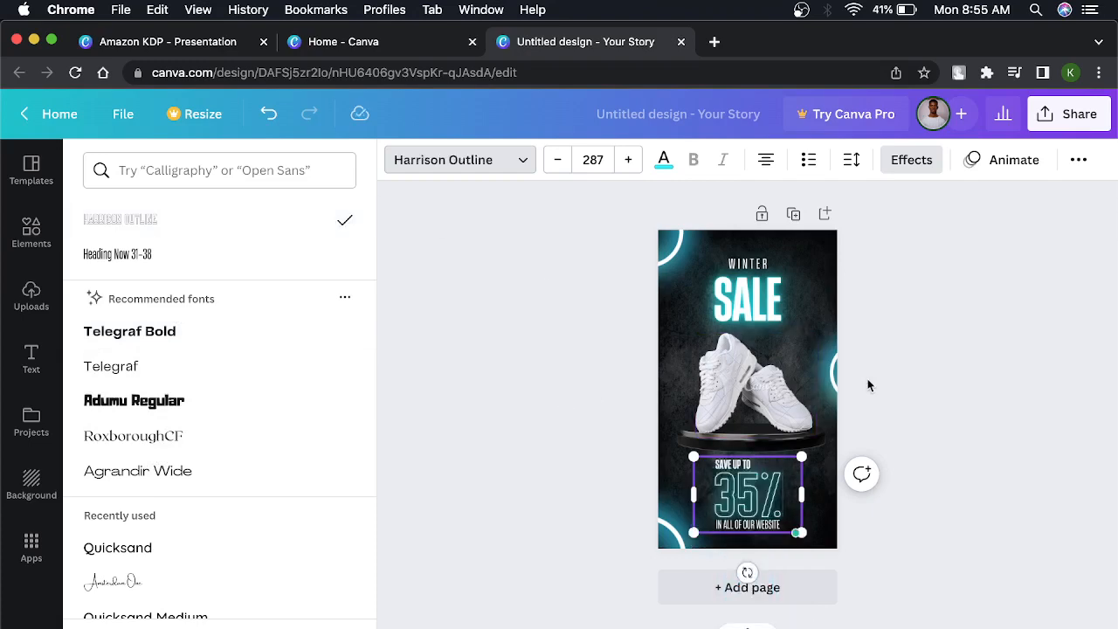
{"action": "left_click", "coordinate": [945, 368]}
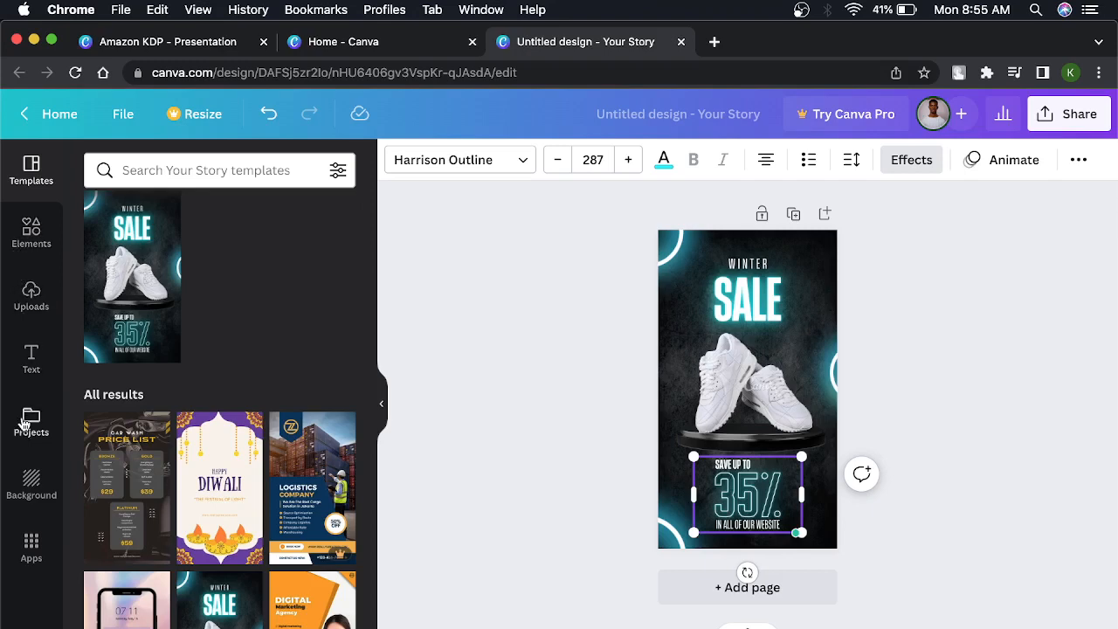
Place a subheading text box over the shoes and delete it again.
{"action": "left_click", "coordinate": [30, 359]}
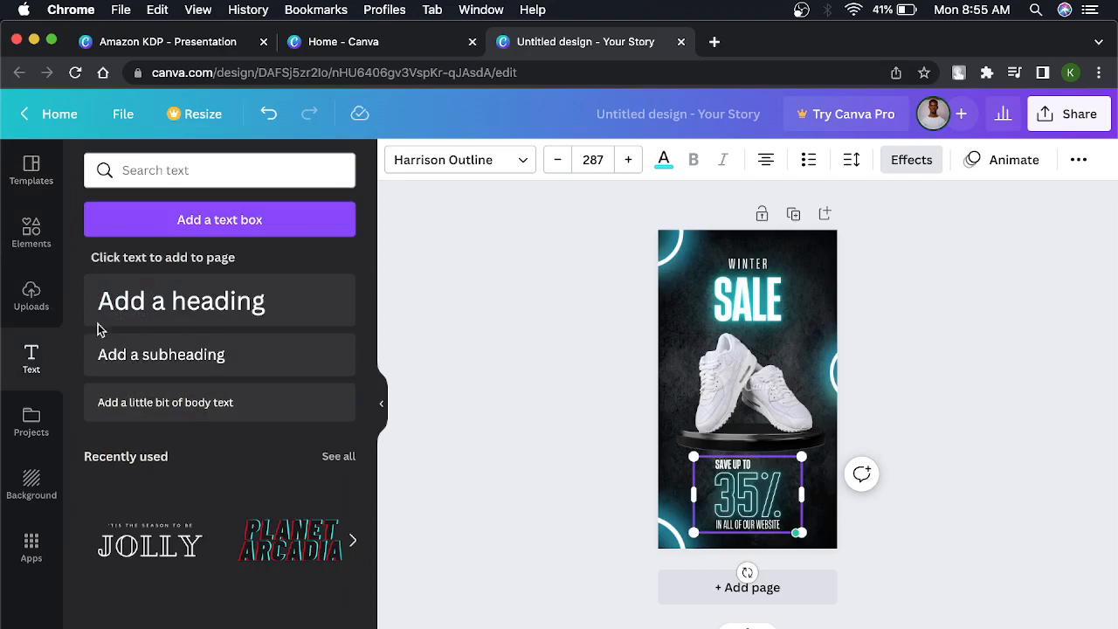
{"action": "left_click_drag", "start_coordinate": [179, 362], "coordinate": [712, 343]}
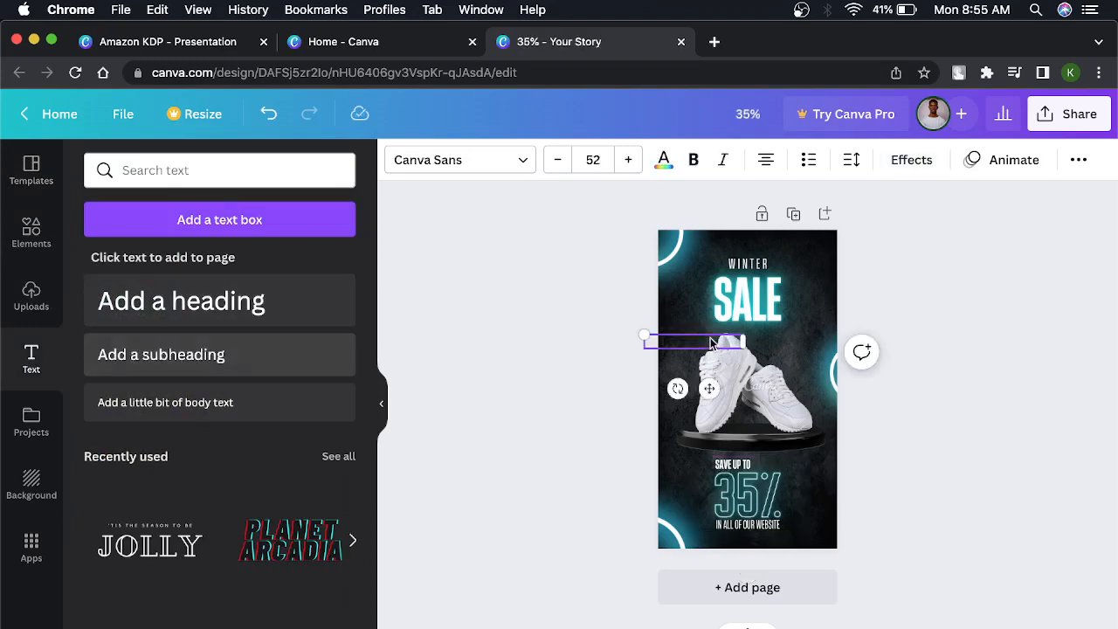
{"action": "key", "text": "Delete"}
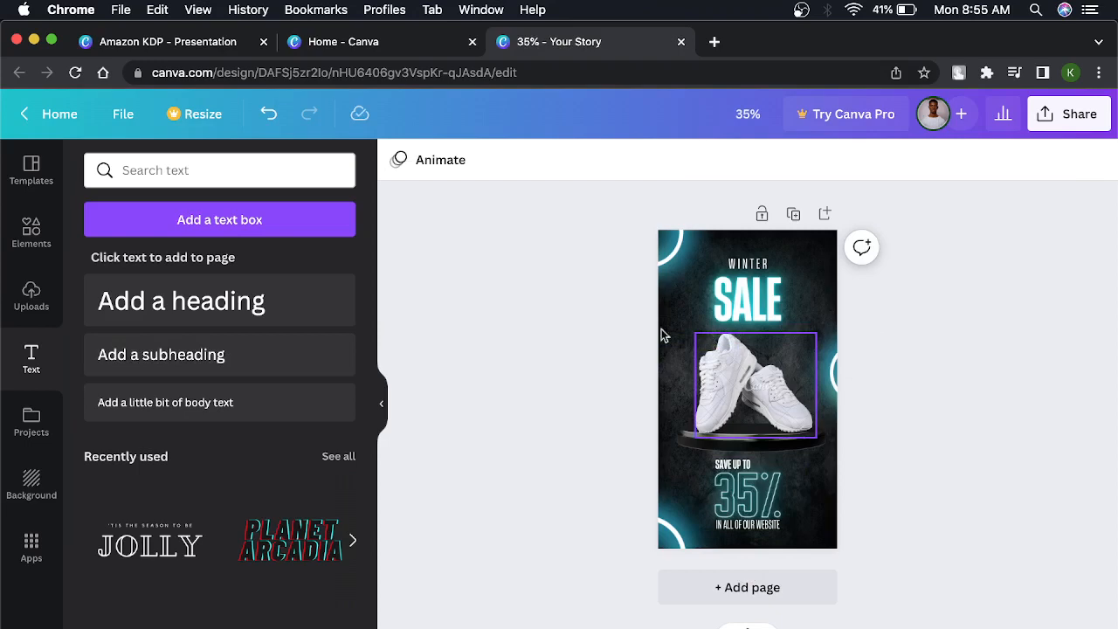
Add a heading filled with a placeholder row of h letters and move it above the word WINTER.
{"action": "left_click", "coordinate": [270, 311]}
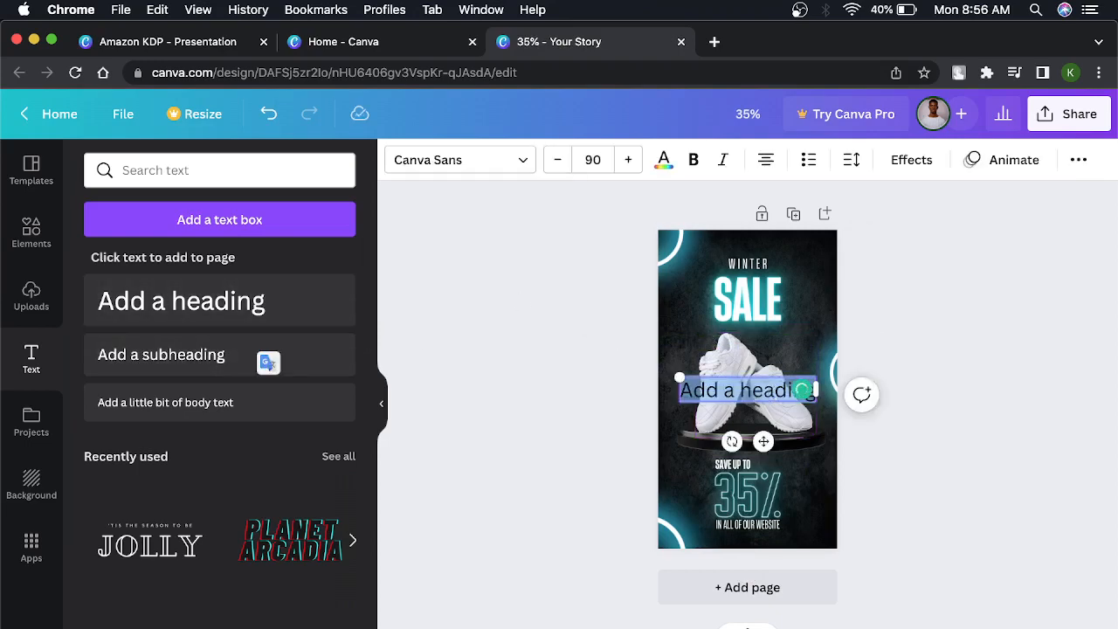
{"action": "type", "text": "hhhhhhhhhhhhh"}
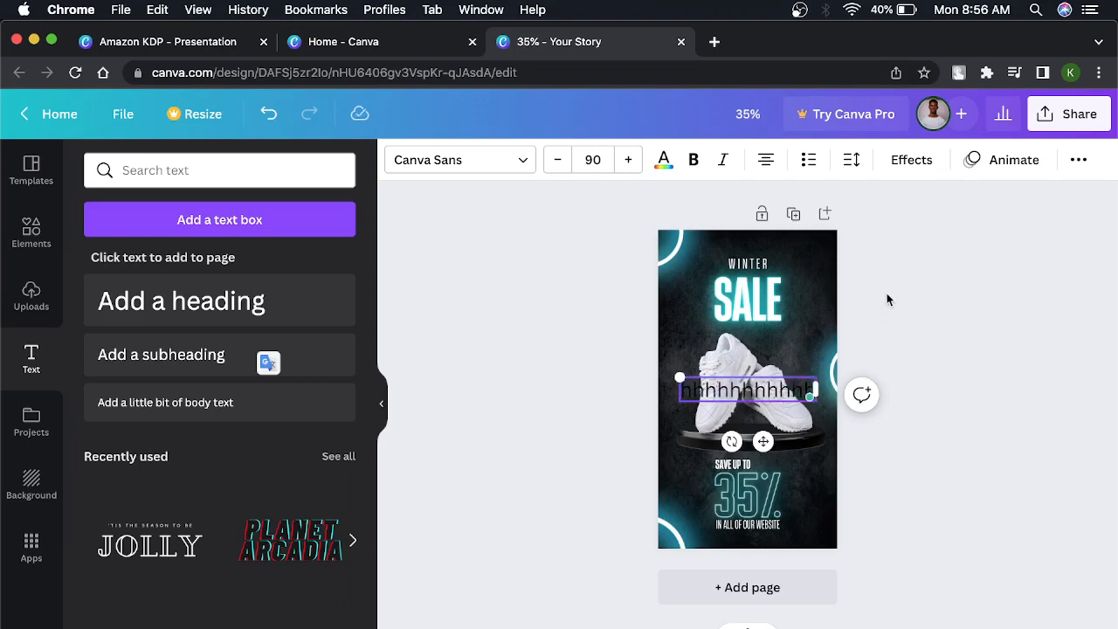
{"action": "left_click", "coordinate": [888, 299]}
{"action": "left_click", "coordinate": [734, 388]}
{"action": "left_click_drag", "start_coordinate": [733, 388], "coordinate": [743, 243]}
Replace the heading's placeholder letters with a byline reading "By" followed by the creator's full name.
{"action": "double_click", "coordinate": [744, 243]}
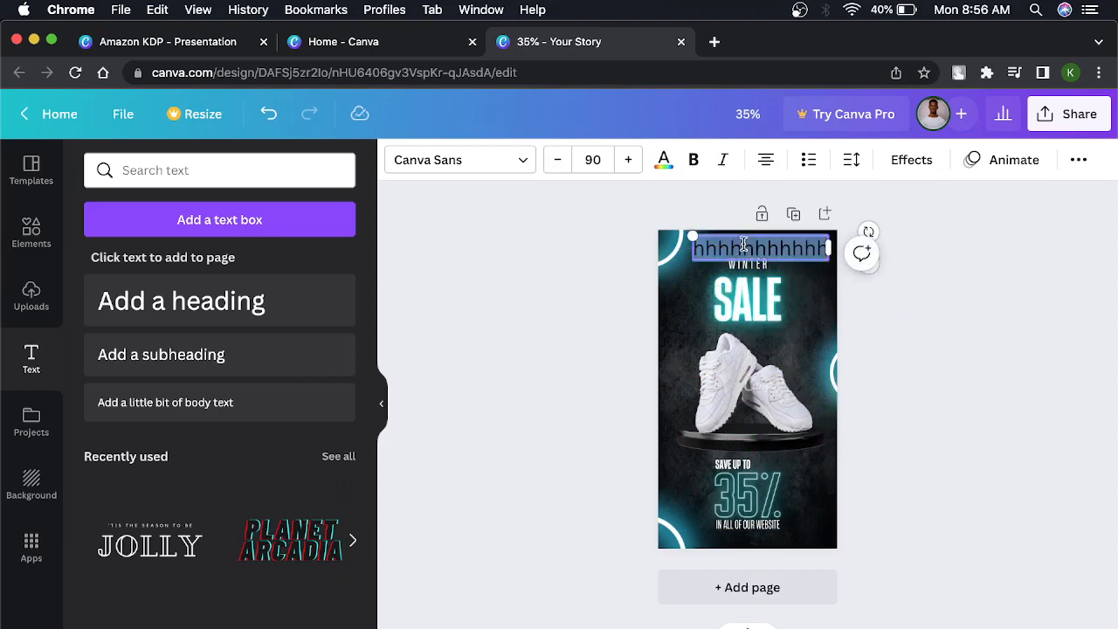
{"action": "type", "text": "By me"}
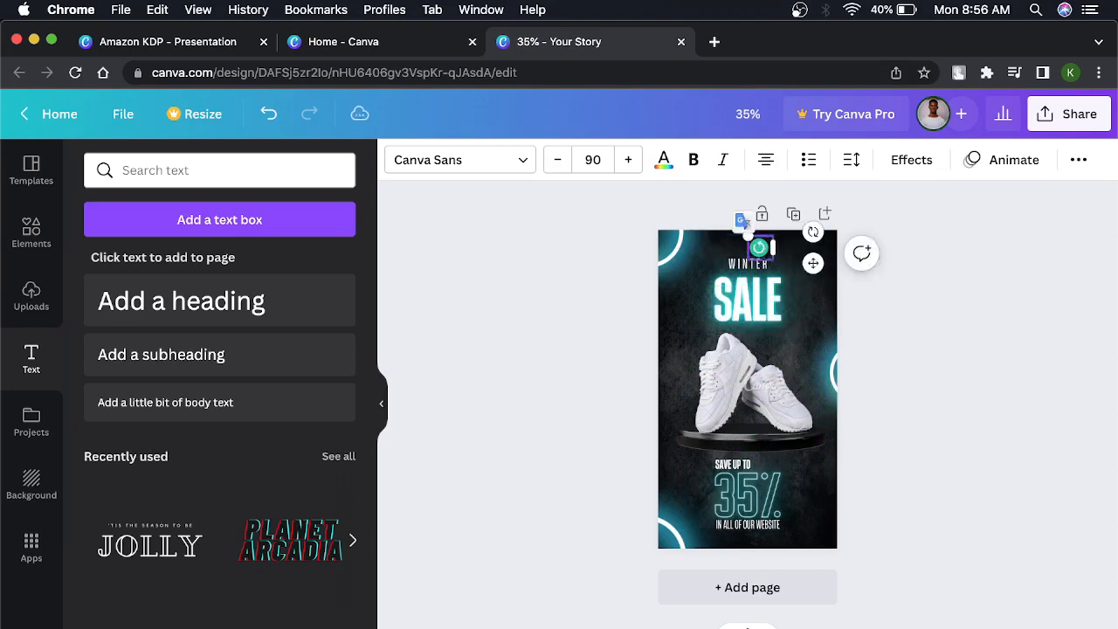
{"action": "type", "text": "g"}
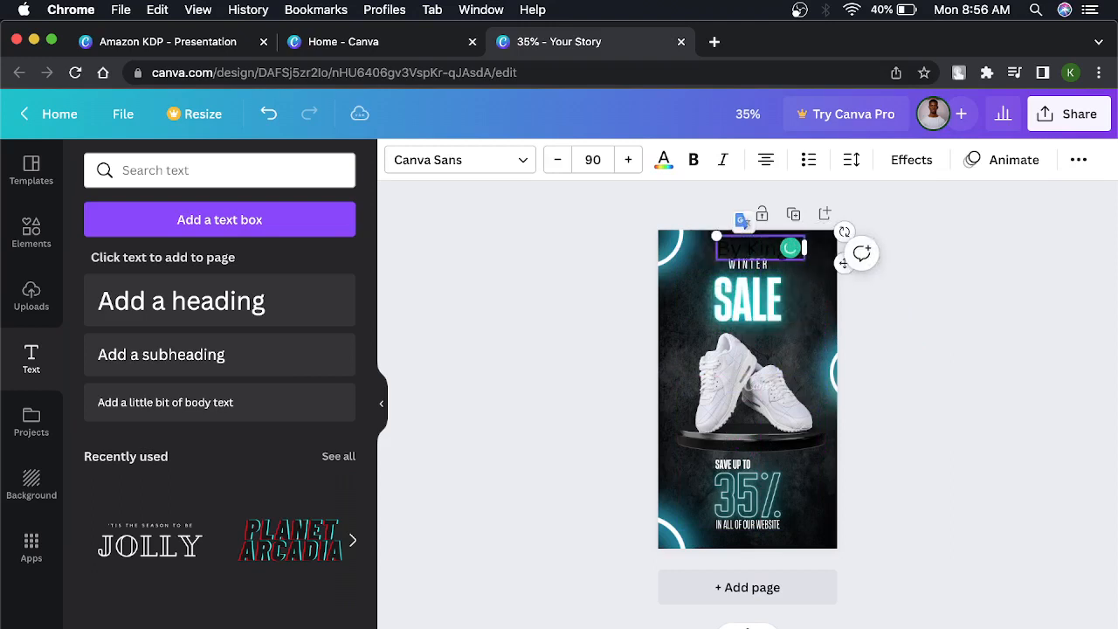
{"action": "type", "text": "sl Ezeki"}
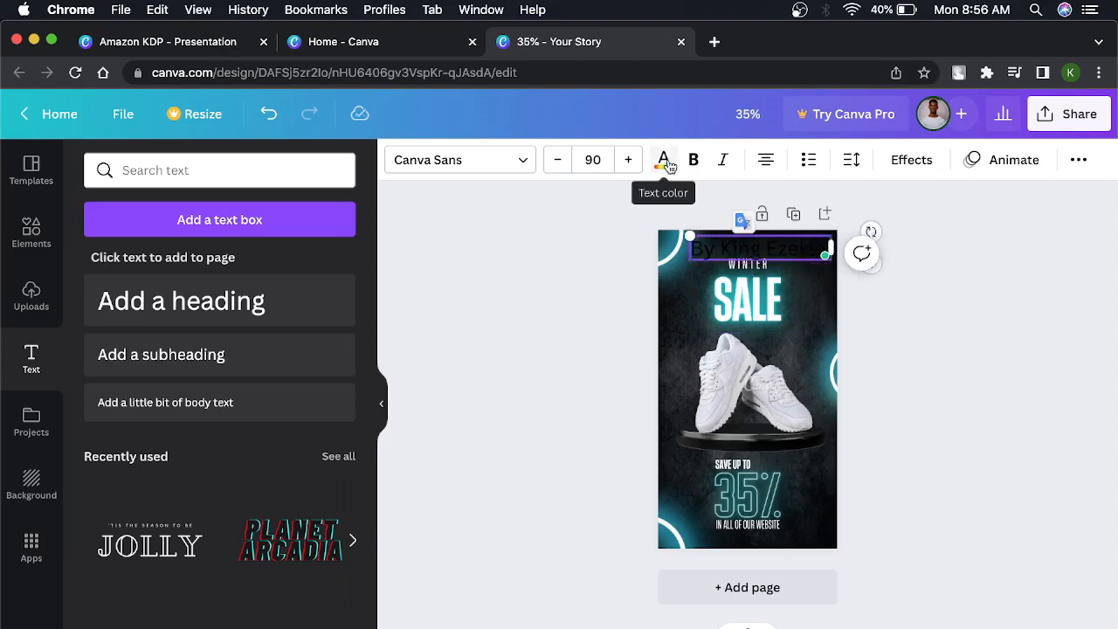
Color the byline text white using the document colors and deselect it.
{"action": "left_click", "coordinate": [667, 166]}
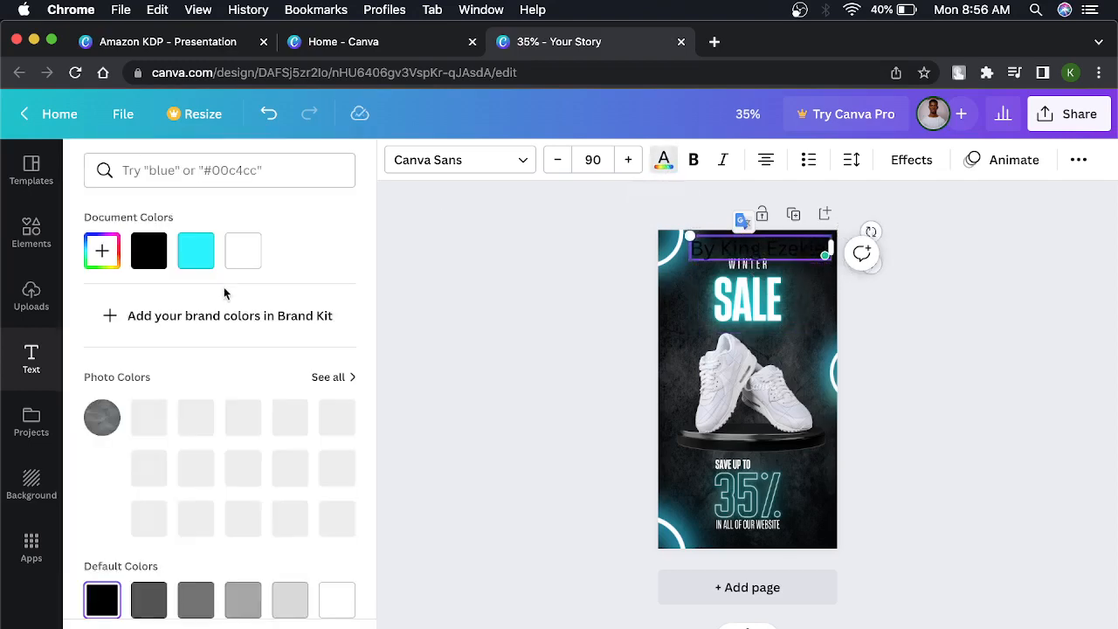
{"action": "left_click", "coordinate": [240, 251]}
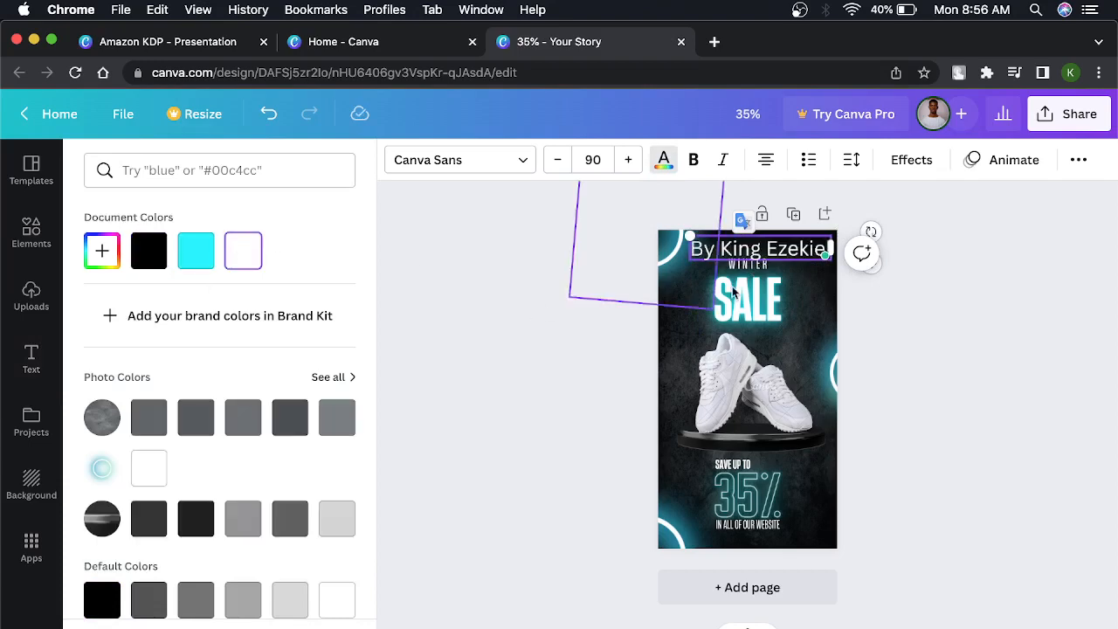
{"action": "left_click", "coordinate": [891, 284]}
{"action": "left_click", "coordinate": [909, 259]}
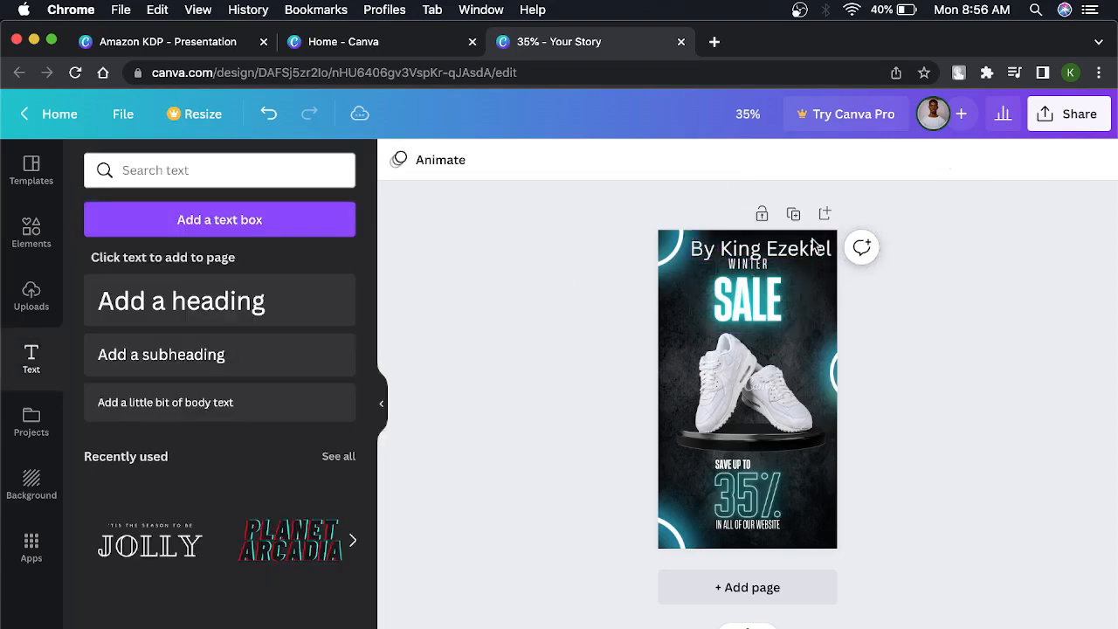
Nudge the byline slightly toward the page's top edge and reduce its font size to 42.
{"action": "left_click_drag", "start_coordinate": [777, 249], "coordinate": [772, 245]}
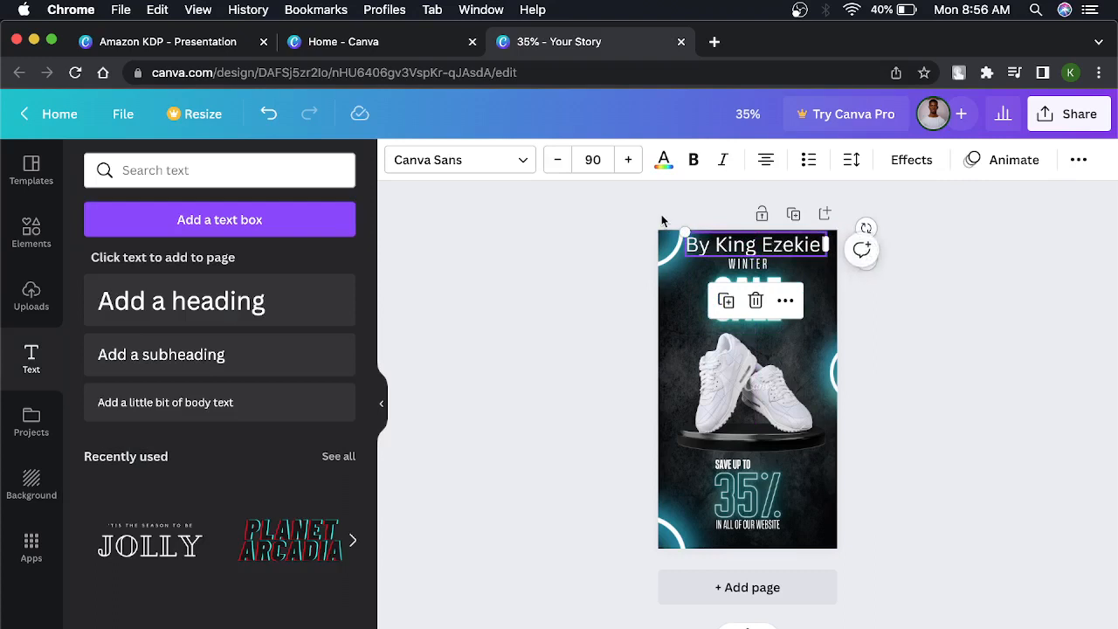
{"action": "left_click", "coordinate": [592, 158]}
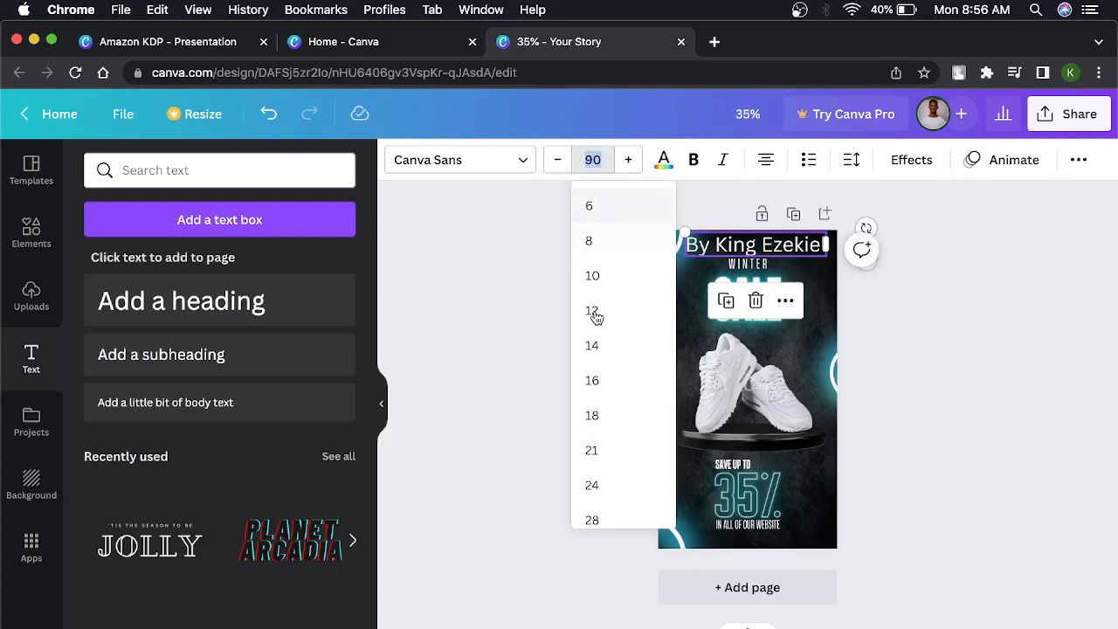
{"action": "left_click", "coordinate": [593, 346]}
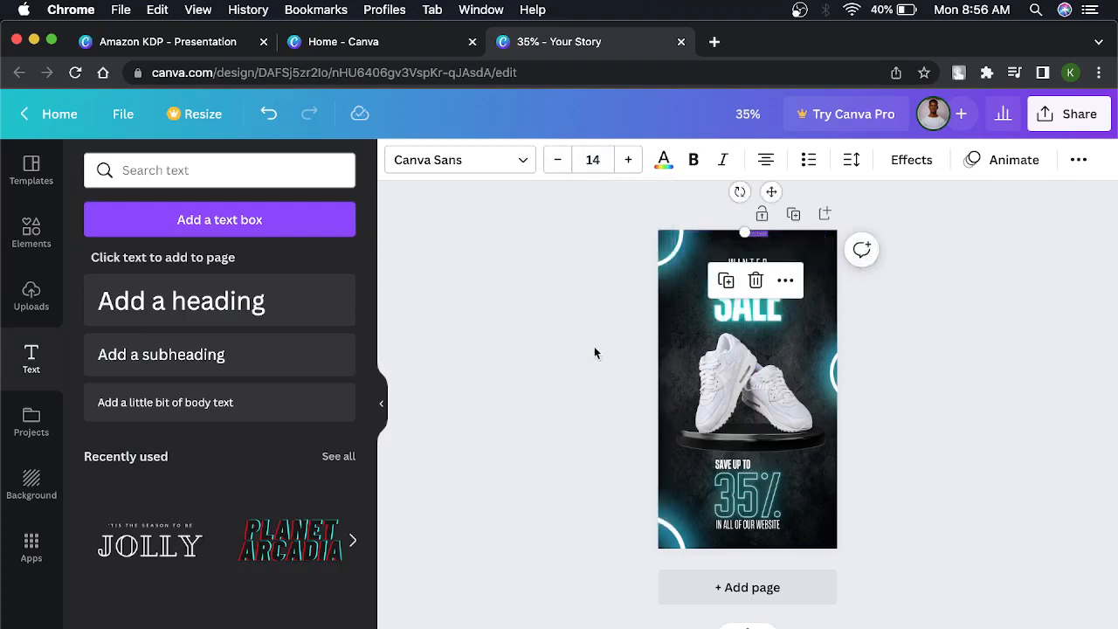
{"action": "left_click", "coordinate": [596, 154]}
{"action": "scroll", "coordinate": [597, 455], "scroll_direction": "down", "scroll_amount": 3}
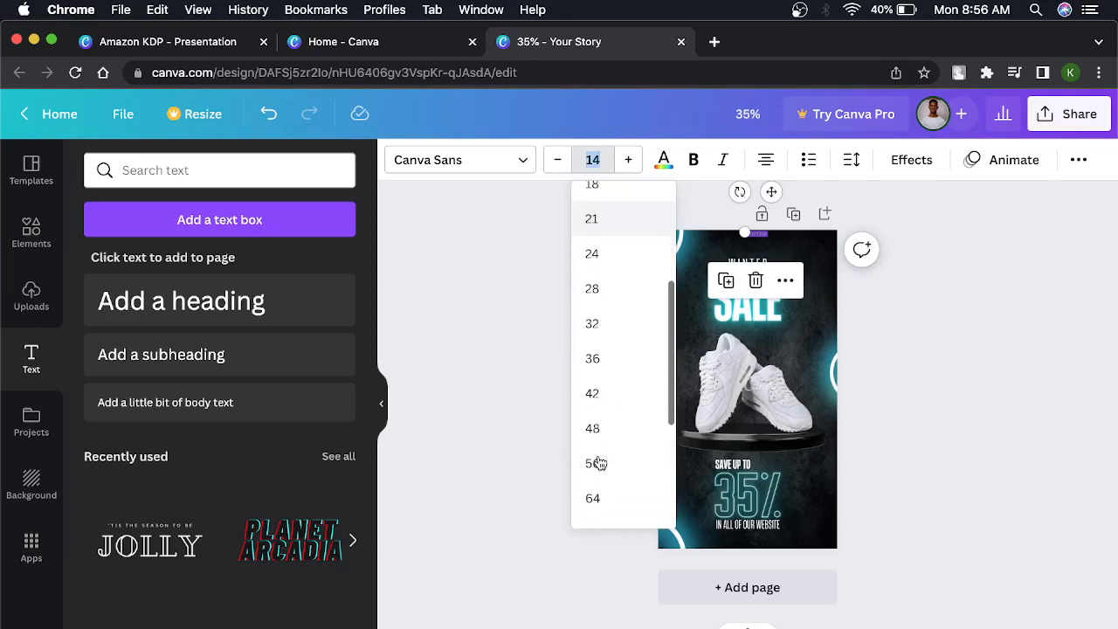
{"action": "left_click", "coordinate": [591, 393]}
{"action": "left_click", "coordinate": [951, 269]}
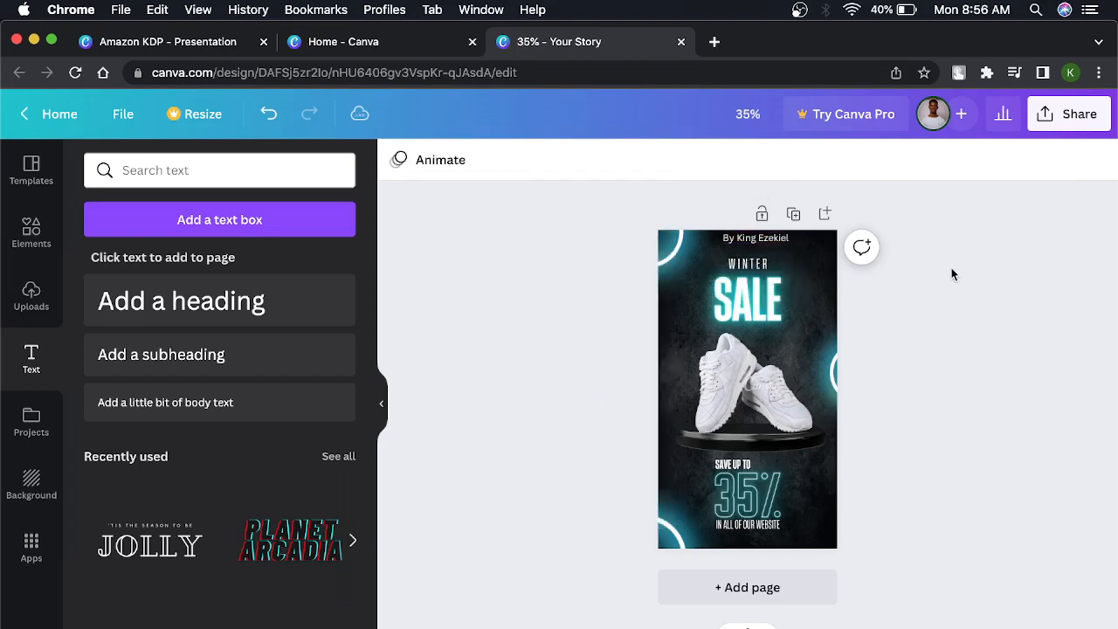
Shift the byline slightly to the left and set its font to Harrison Outline.
{"action": "left_click", "coordinate": [741, 244]}
{"action": "left_click_drag", "start_coordinate": [741, 245], "coordinate": [736, 244]}
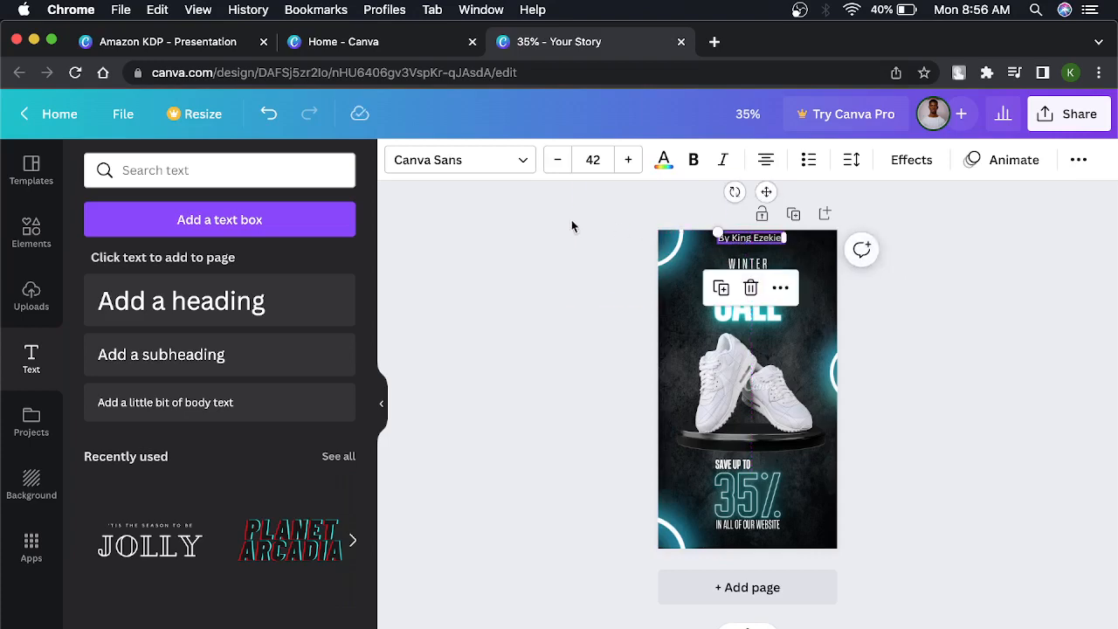
{"action": "left_click", "coordinate": [479, 163]}
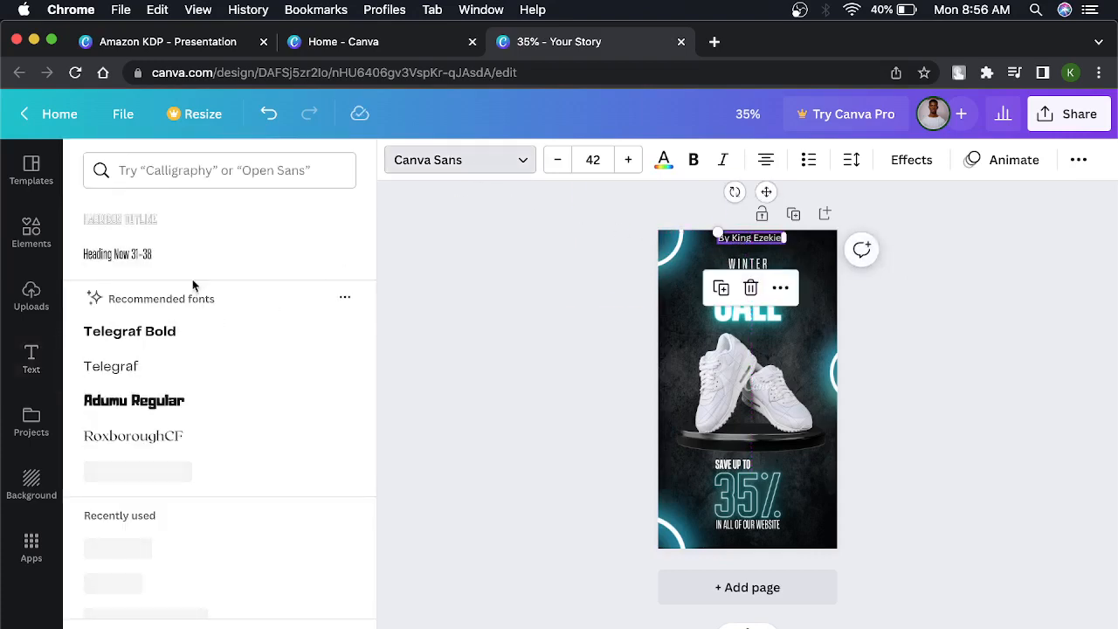
{"action": "left_click", "coordinate": [172, 224]}
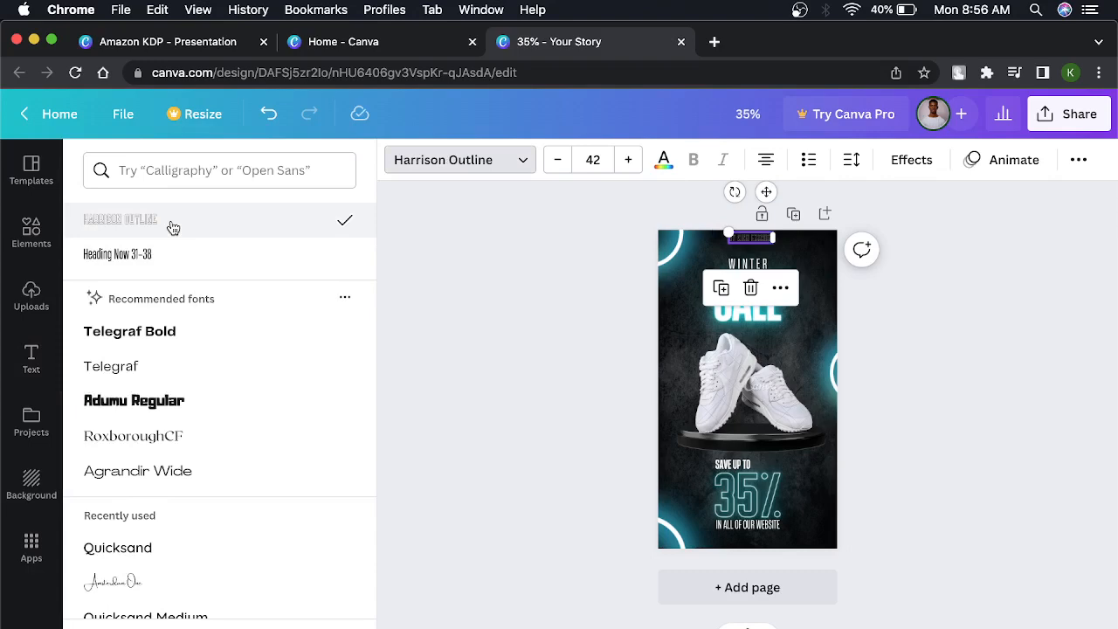
Change the byline's font to Heading Now 31-38, browse further down the font list, and deselect the text.
{"action": "left_click", "coordinate": [166, 255]}
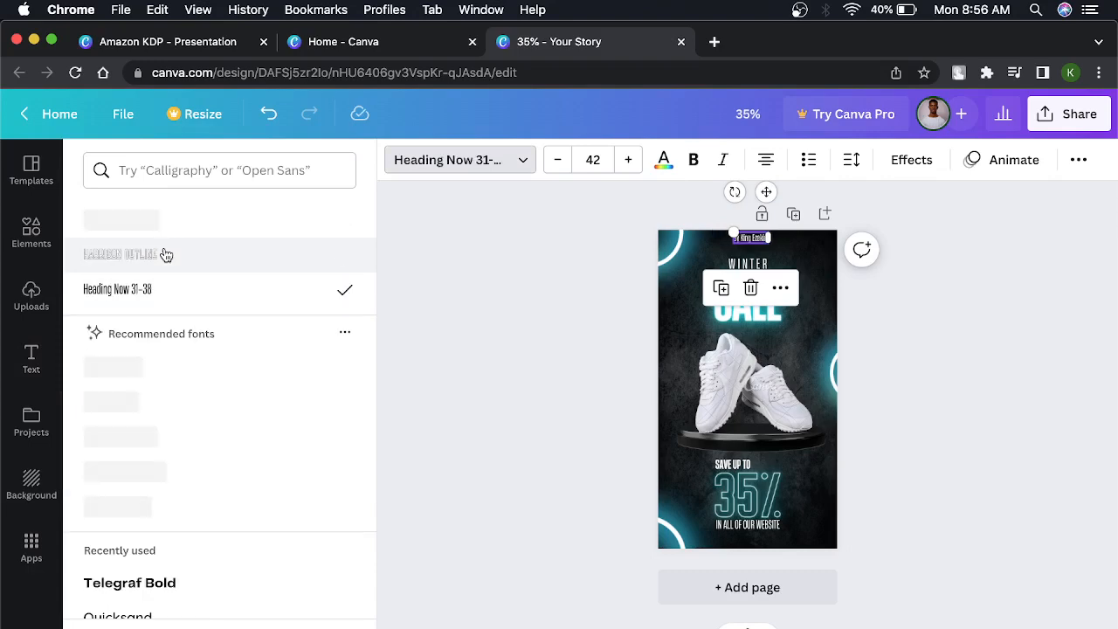
{"action": "scroll", "coordinate": [183, 492], "scroll_direction": "down", "scroll_amount": 3}
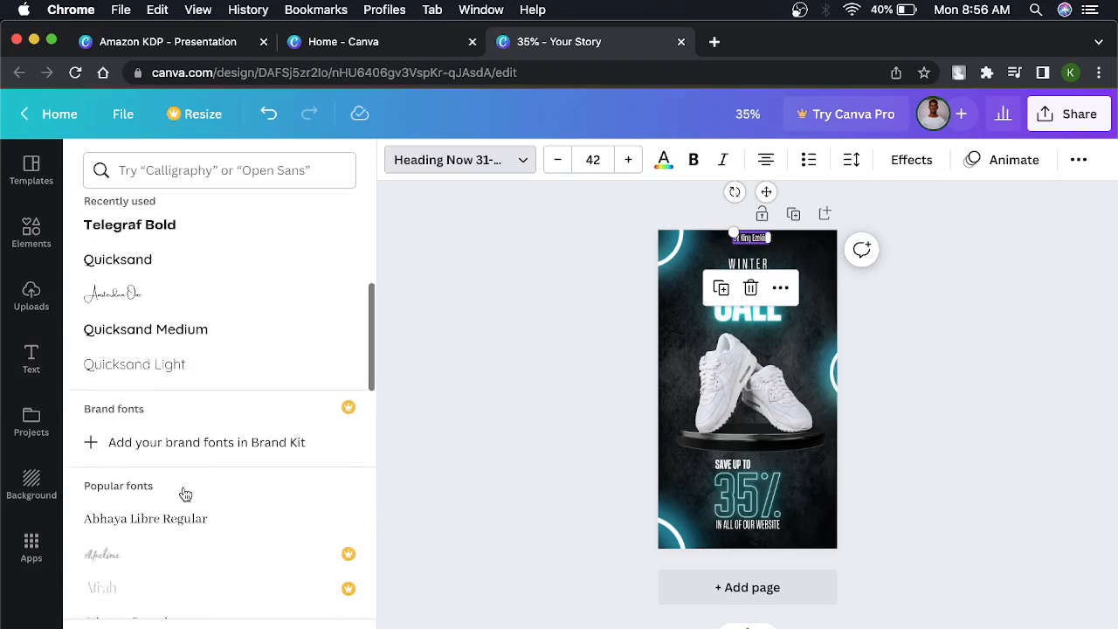
{"action": "scroll", "coordinate": [183, 492], "scroll_direction": "down", "scroll_amount": 3}
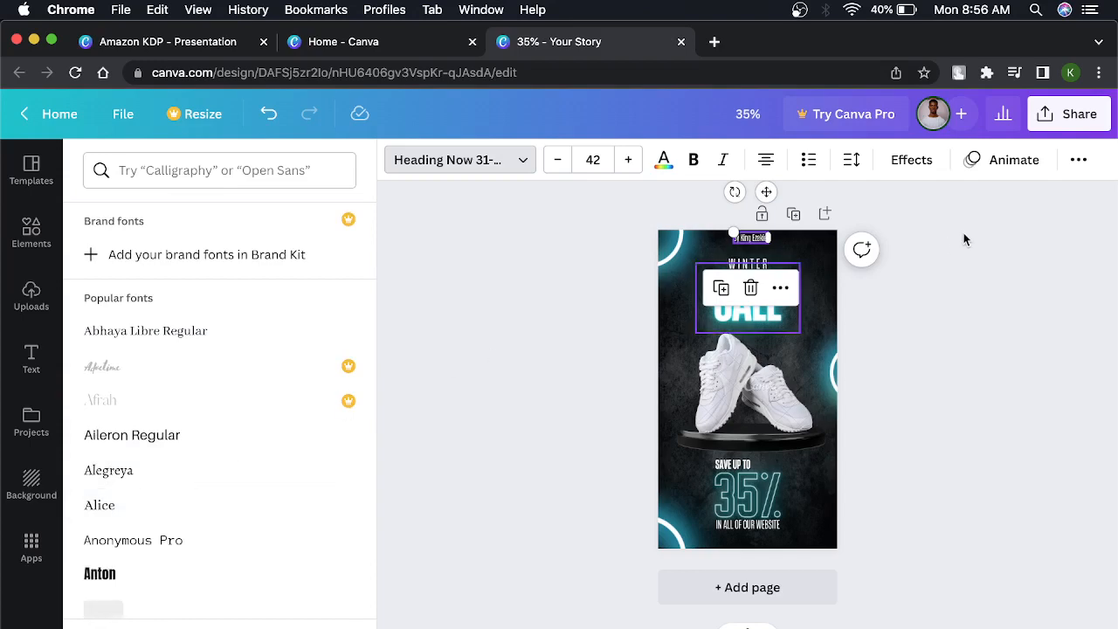
{"action": "left_click", "coordinate": [978, 229]}
{"action": "left_click", "coordinate": [882, 223]}
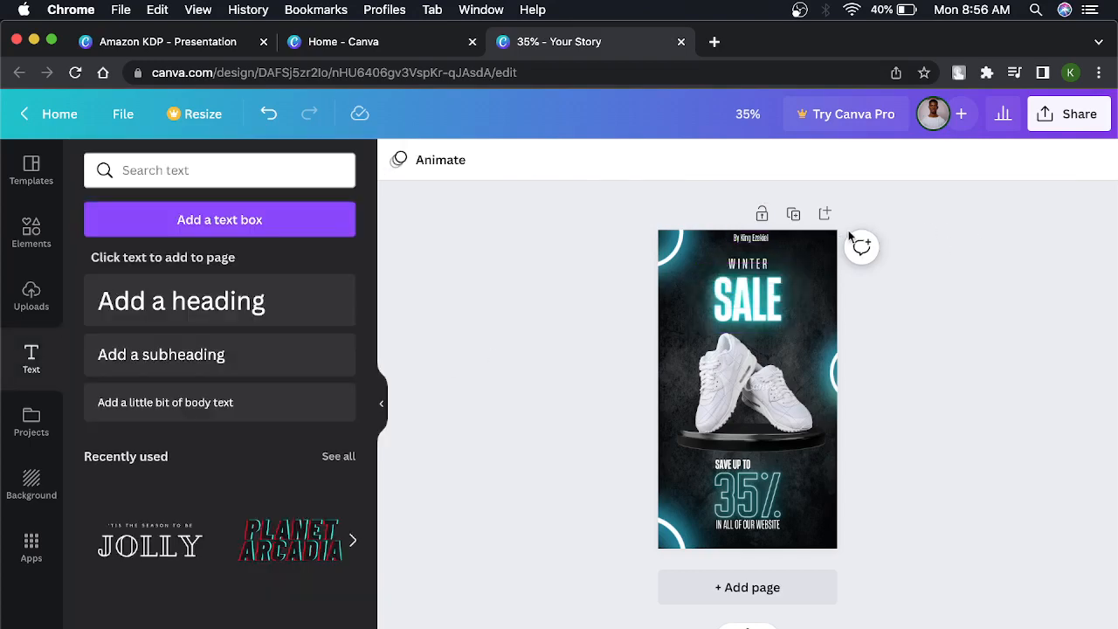
Try bold and italic on the byline, and align its text to the right.
{"action": "double_click", "coordinate": [757, 241]}
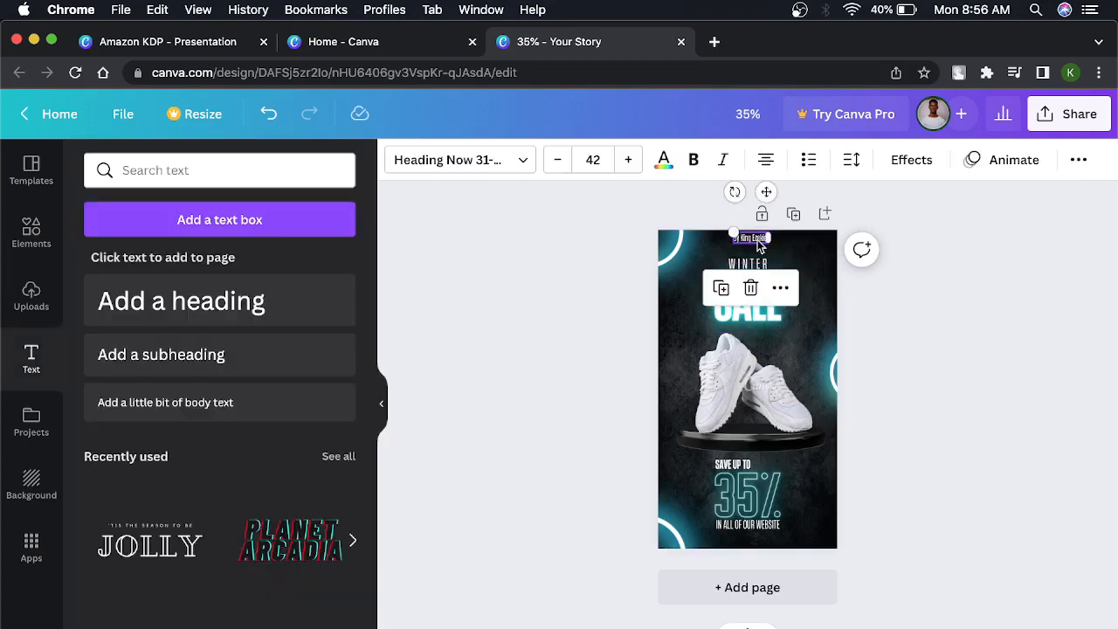
{"action": "left_click", "coordinate": [693, 168]}
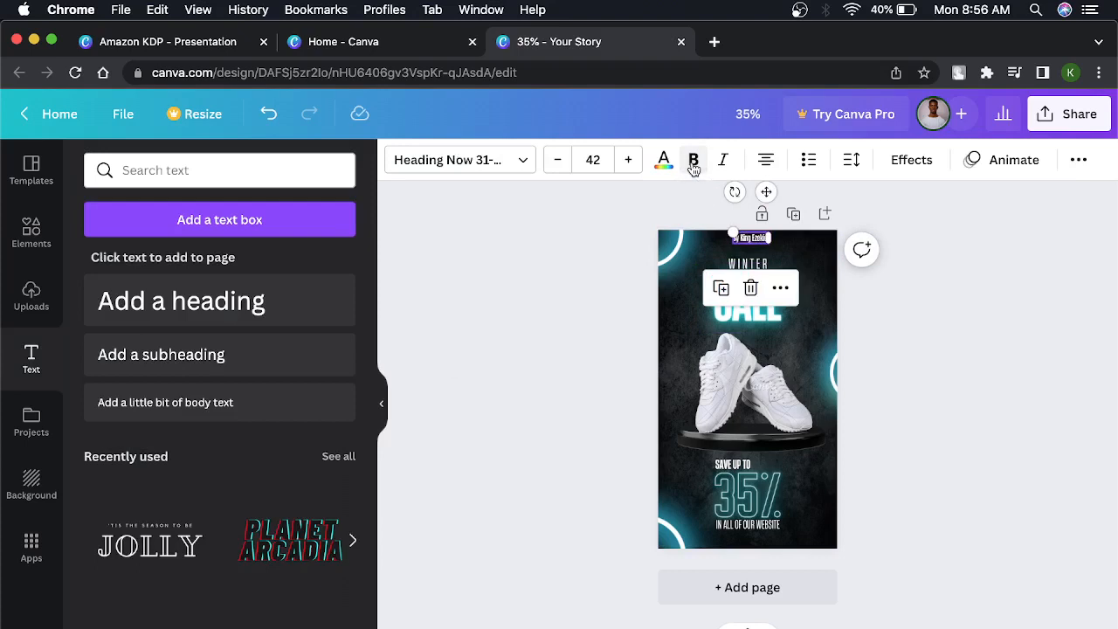
{"action": "left_click", "coordinate": [696, 166]}
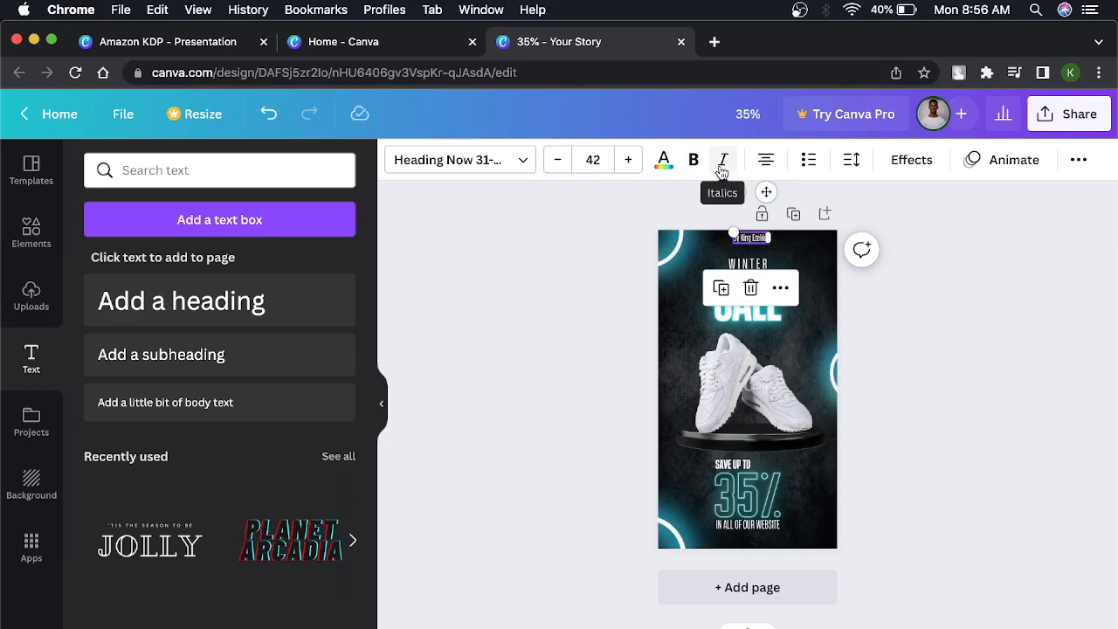
{"action": "left_click", "coordinate": [722, 168]}
{"action": "left_click", "coordinate": [774, 167]}
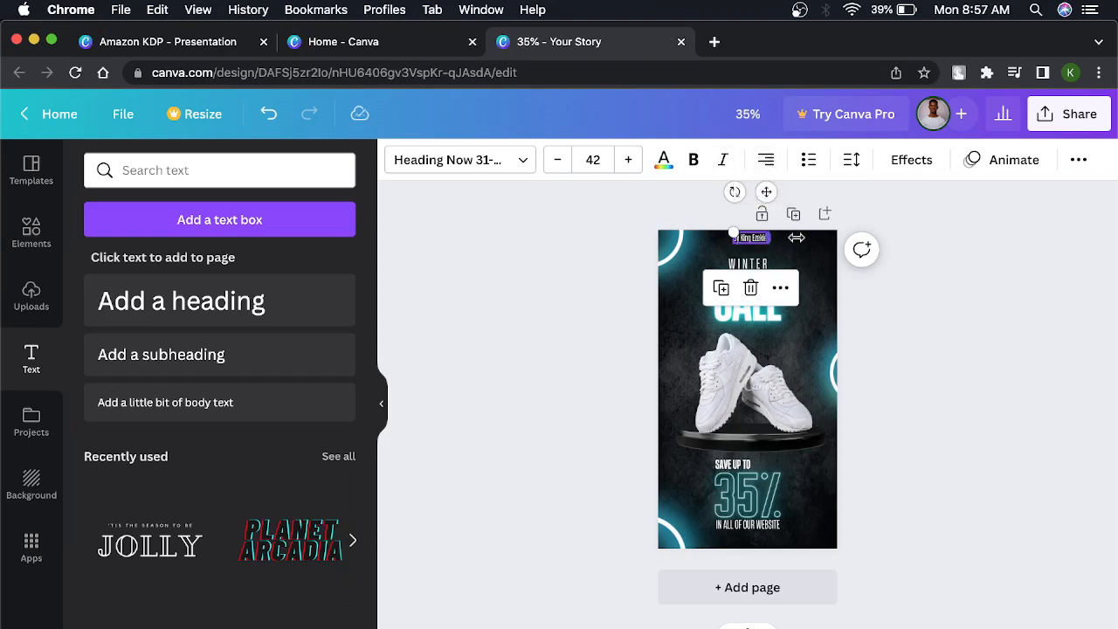
Widen the byline's text box across most of the page and cycle its alignment through to justified.
{"action": "mouse_move", "coordinate": [796, 238]}
{"action": "left_mouse_down"}
{"action": "mouse_move", "coordinate": [862, 248]}
{"action": "mouse_move", "coordinate": [866, 238]}
{"action": "mouse_move", "coordinate": [798, 240]}
{"action": "left_mouse_up"}
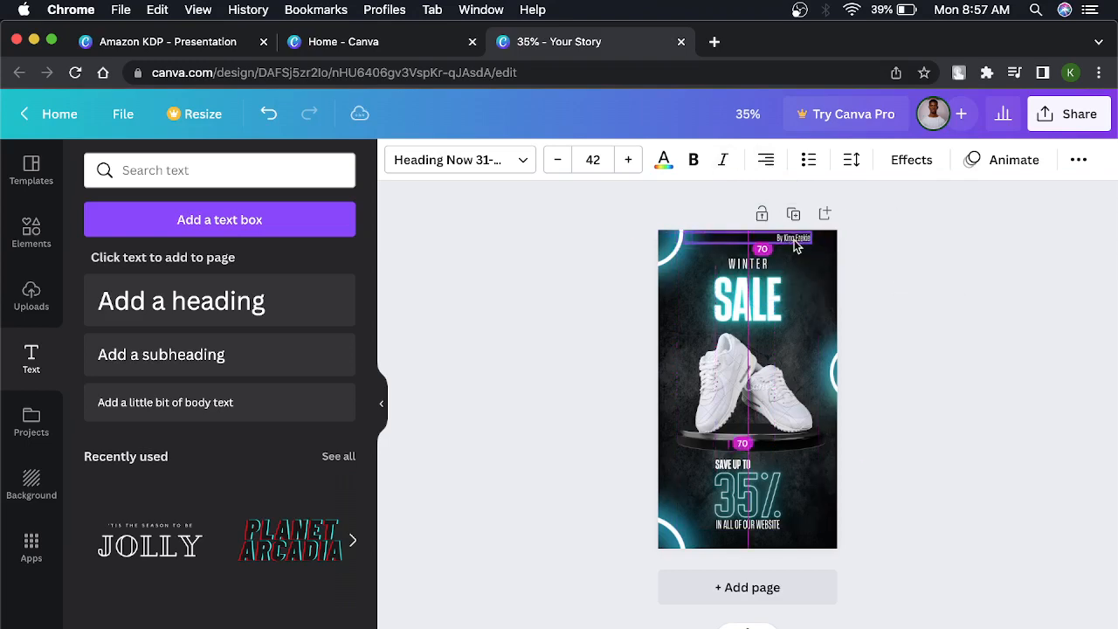
{"action": "left_click", "coordinate": [768, 166]}
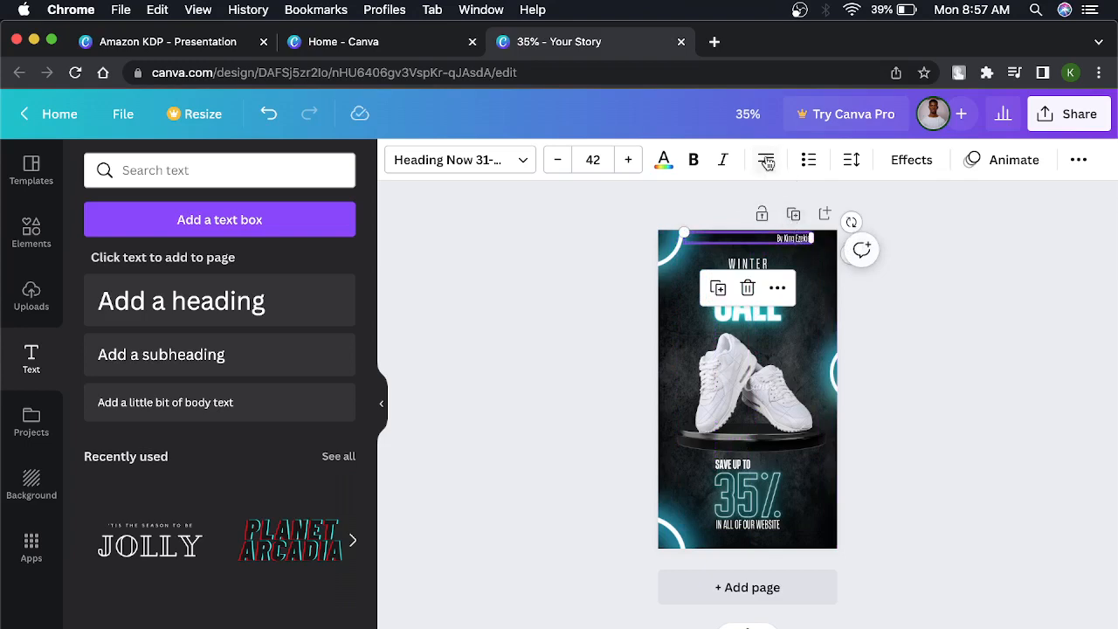
{"action": "left_click", "coordinate": [767, 162]}
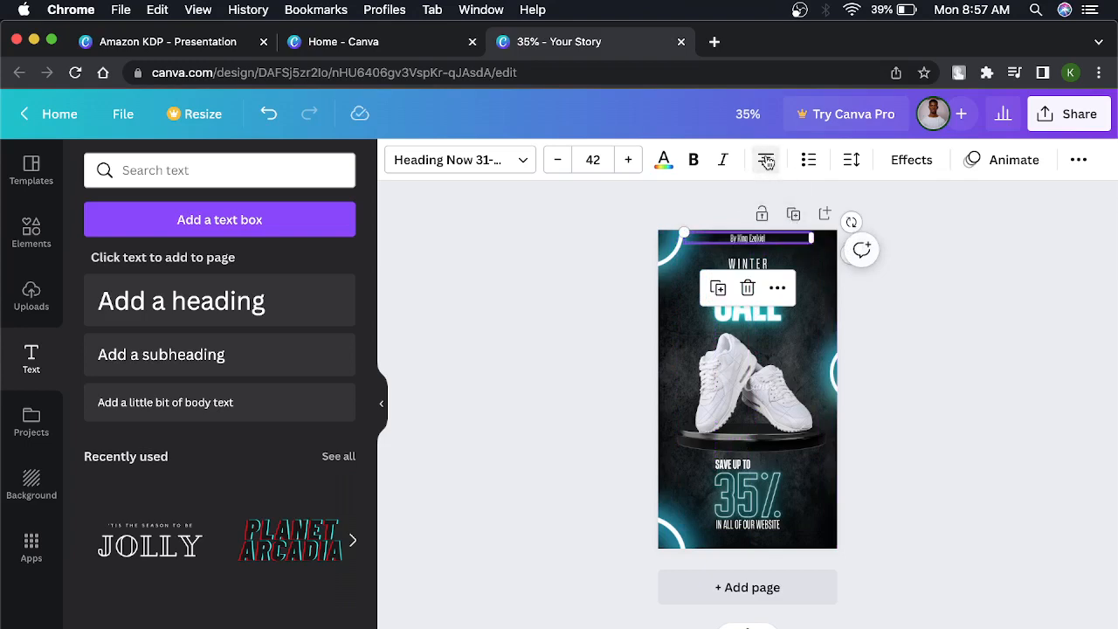
{"action": "left_click", "coordinate": [767, 162]}
{"action": "left_click", "coordinate": [767, 162]}
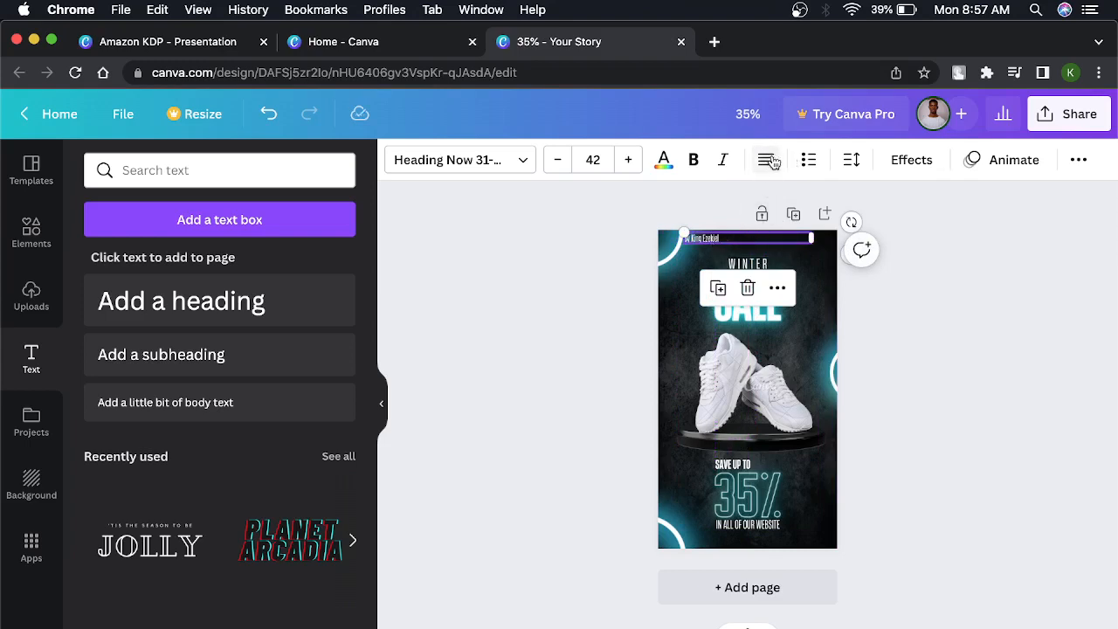
Look at the byline's letter and line spacing options, then delete the byline from the page.
{"action": "left_click", "coordinate": [850, 164]}
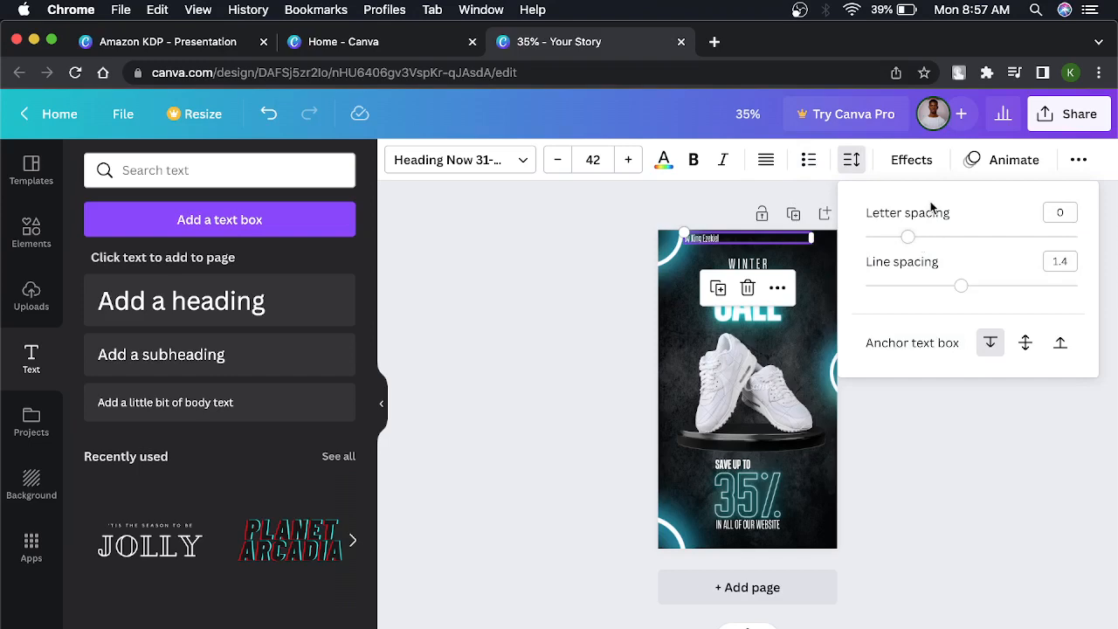
{"action": "left_click", "coordinate": [522, 278]}
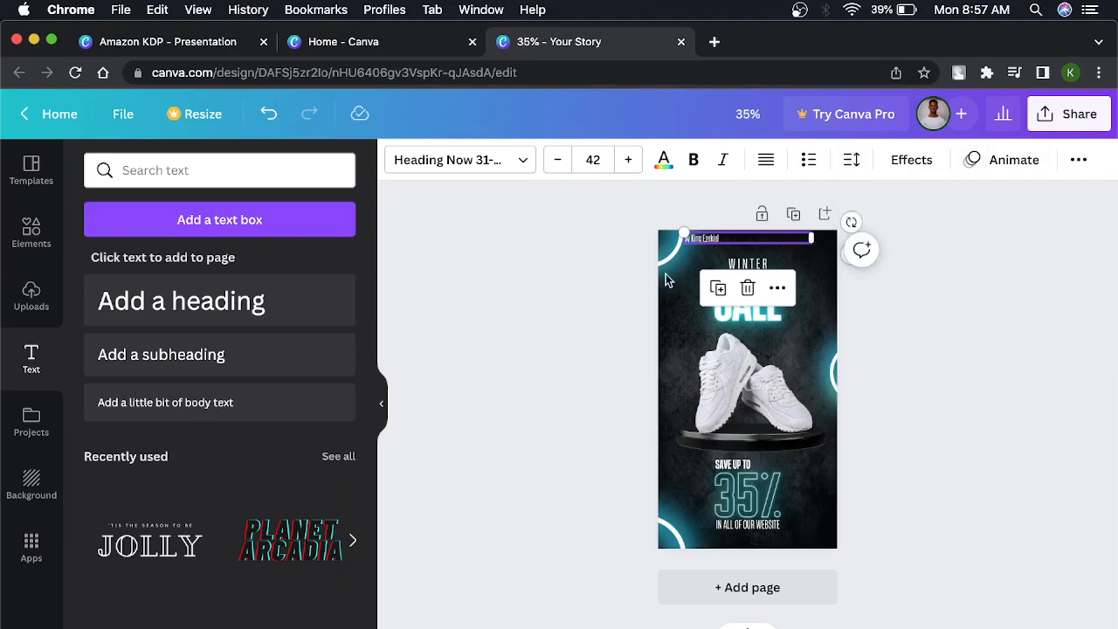
{"action": "key", "text": "Escape"}
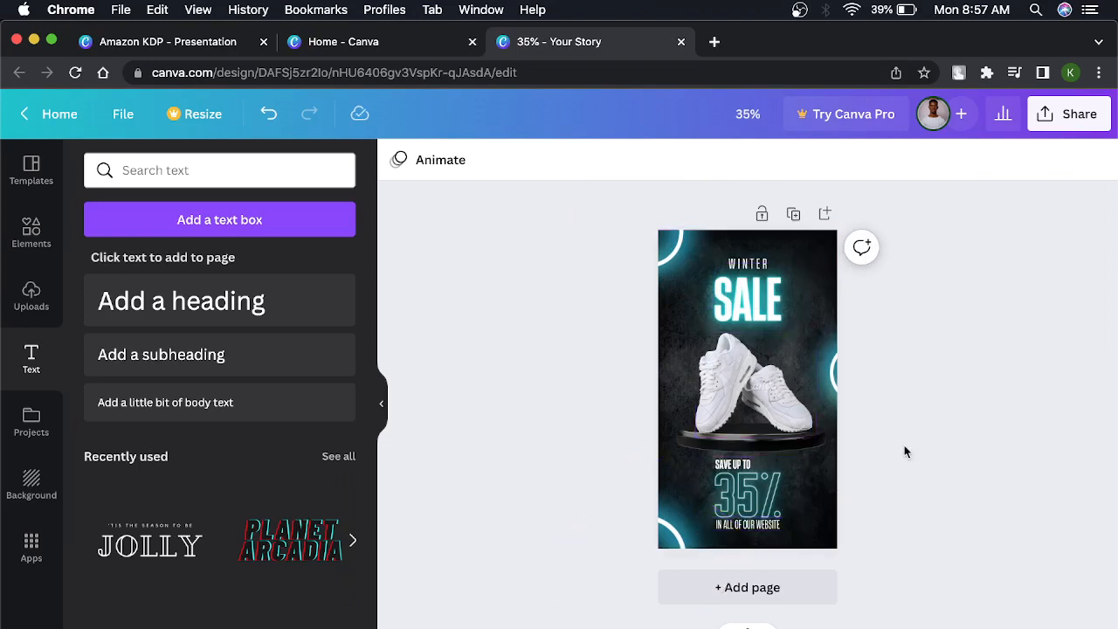
Shrink the SALE heading to font size 198 and center it beneath the word WINTER.
{"action": "left_click", "coordinate": [743, 305]}
{"action": "left_click_drag", "start_coordinate": [798, 332], "coordinate": [749, 299]}
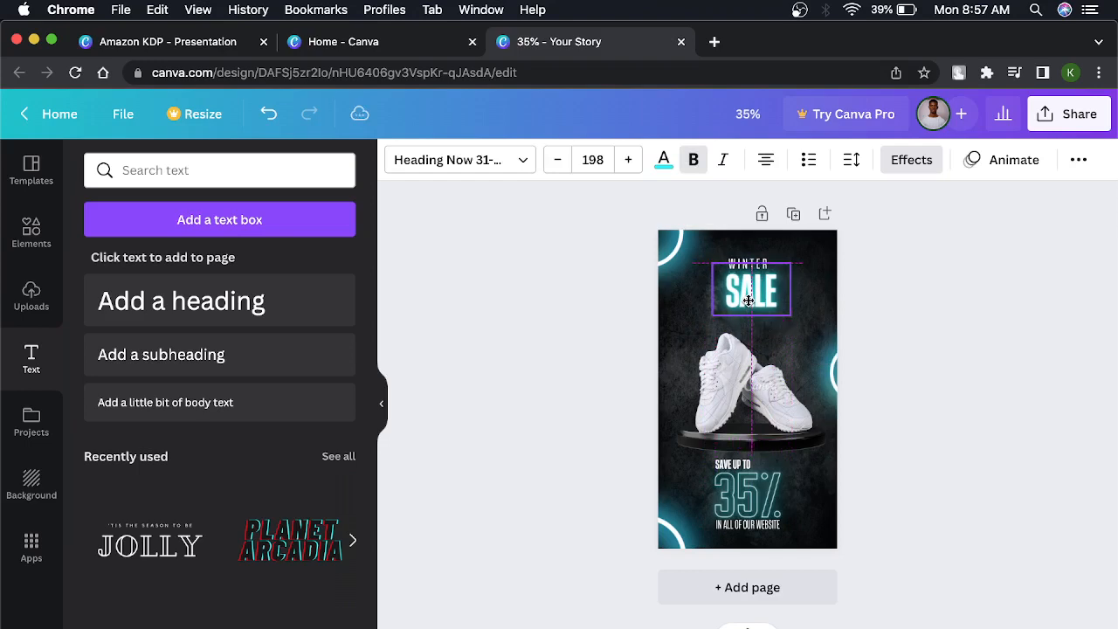
{"action": "left_click", "coordinate": [909, 276]}
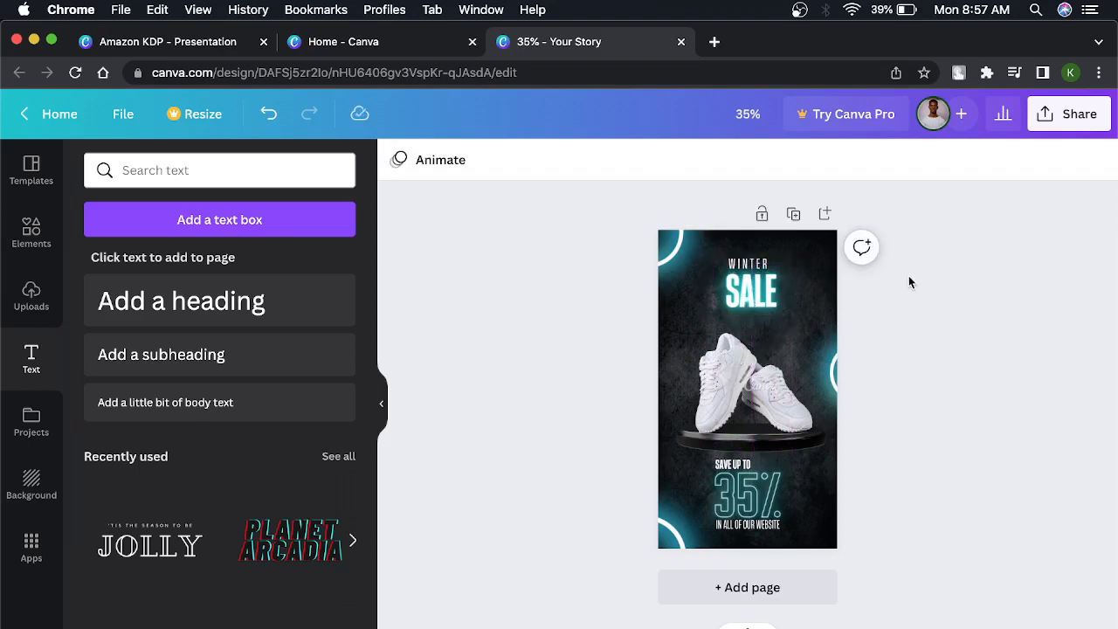
{"action": "left_click", "coordinate": [768, 291]}
{"action": "left_click_drag", "start_coordinate": [769, 291], "coordinate": [749, 295]}
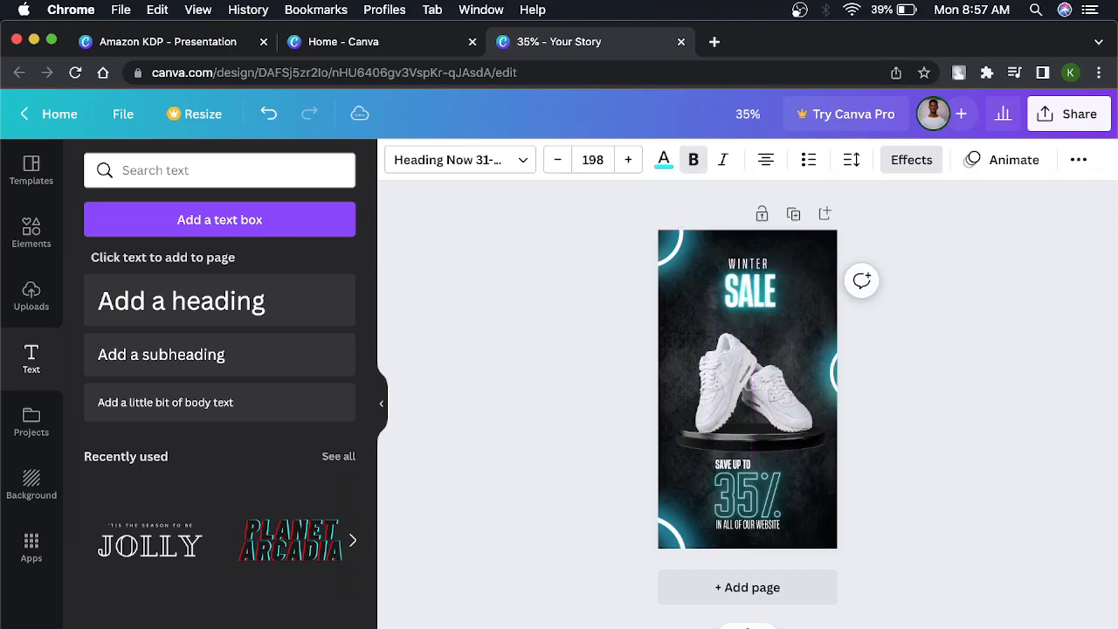
Add a heading text box between SALE and the shoes, and shrink the shoe image slightly to make room.
{"action": "left_click", "coordinate": [741, 495]}
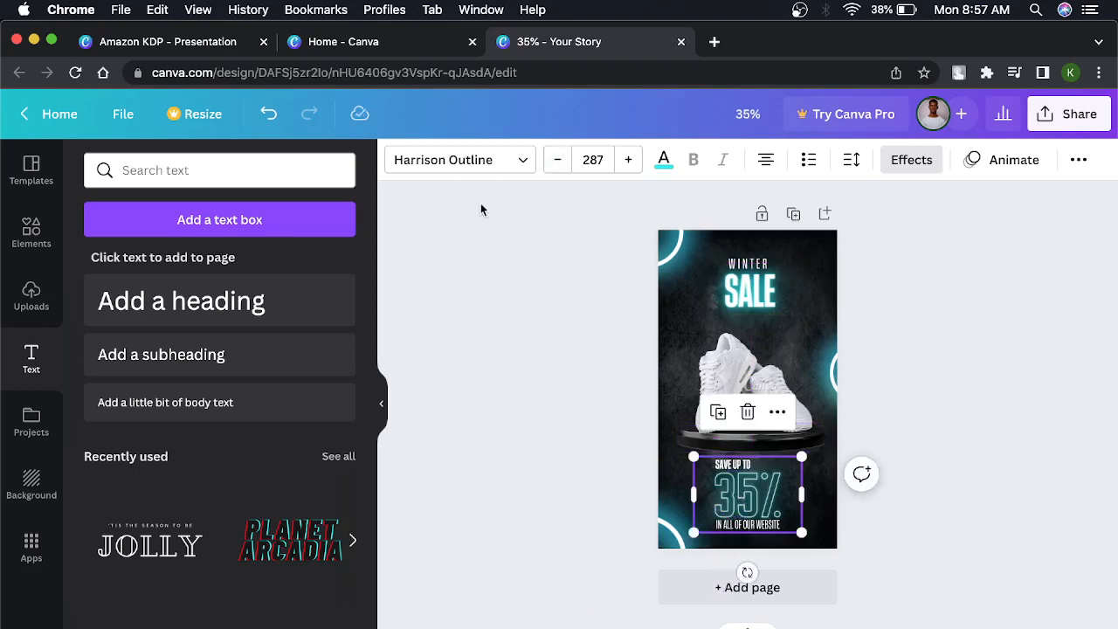
{"action": "left_click", "coordinate": [284, 301]}
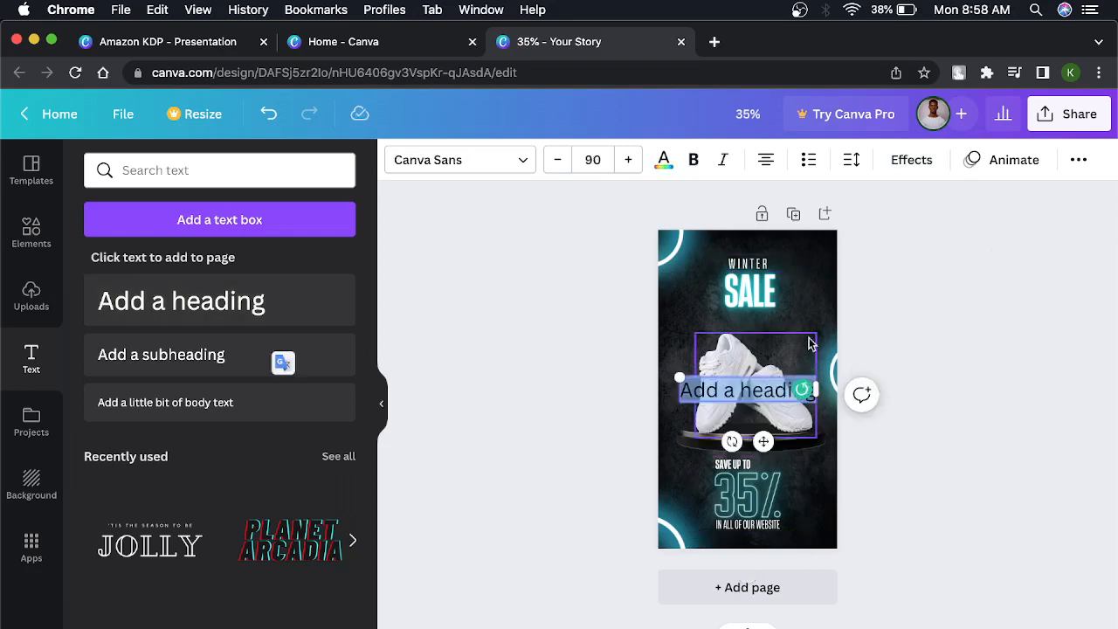
{"action": "left_click", "coordinate": [756, 370]}
{"action": "left_click_drag", "start_coordinate": [746, 392], "coordinate": [757, 293]}
{"action": "left_click", "coordinate": [718, 389]}
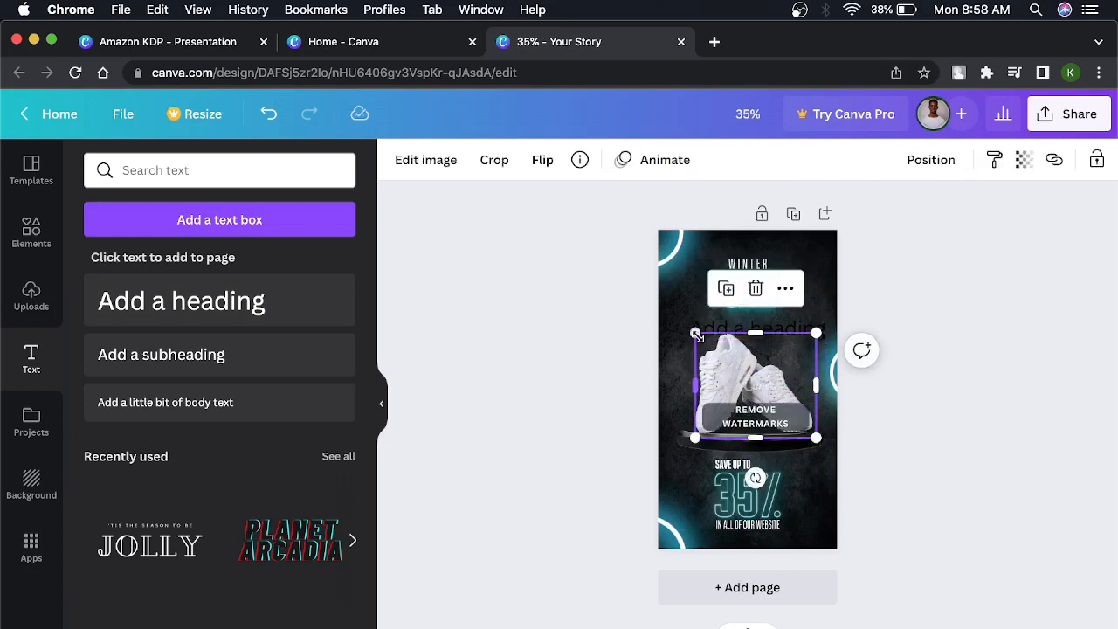
{"action": "left_click_drag", "start_coordinate": [700, 335], "coordinate": [747, 372]}
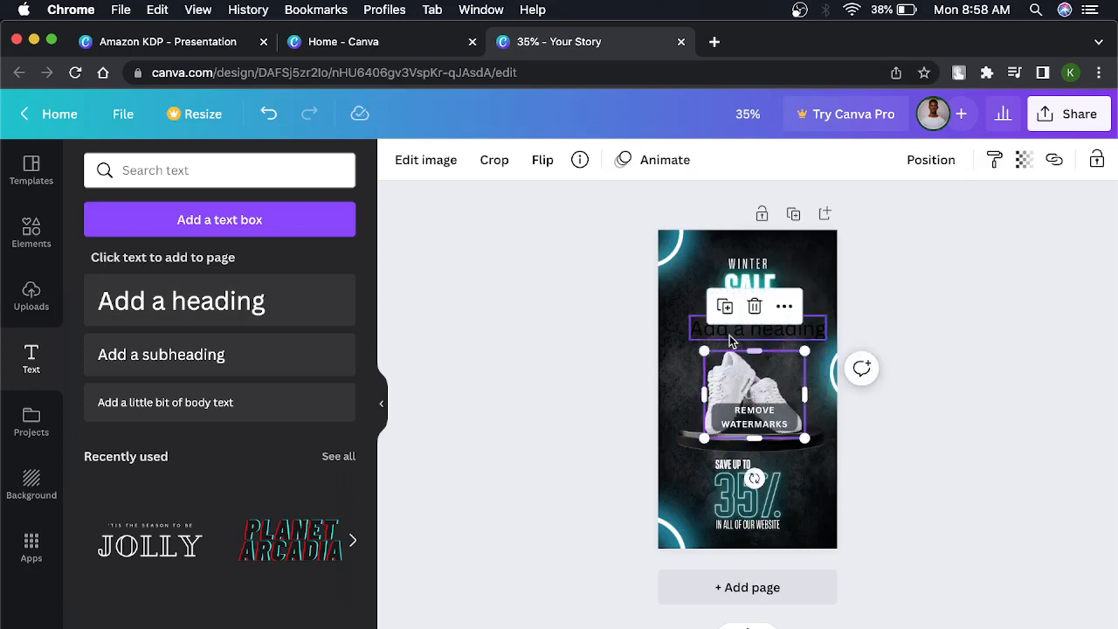
Set the new heading's font to Harrison Outline.
{"action": "left_click", "coordinate": [729, 339]}
{"action": "left_click", "coordinate": [487, 165]}
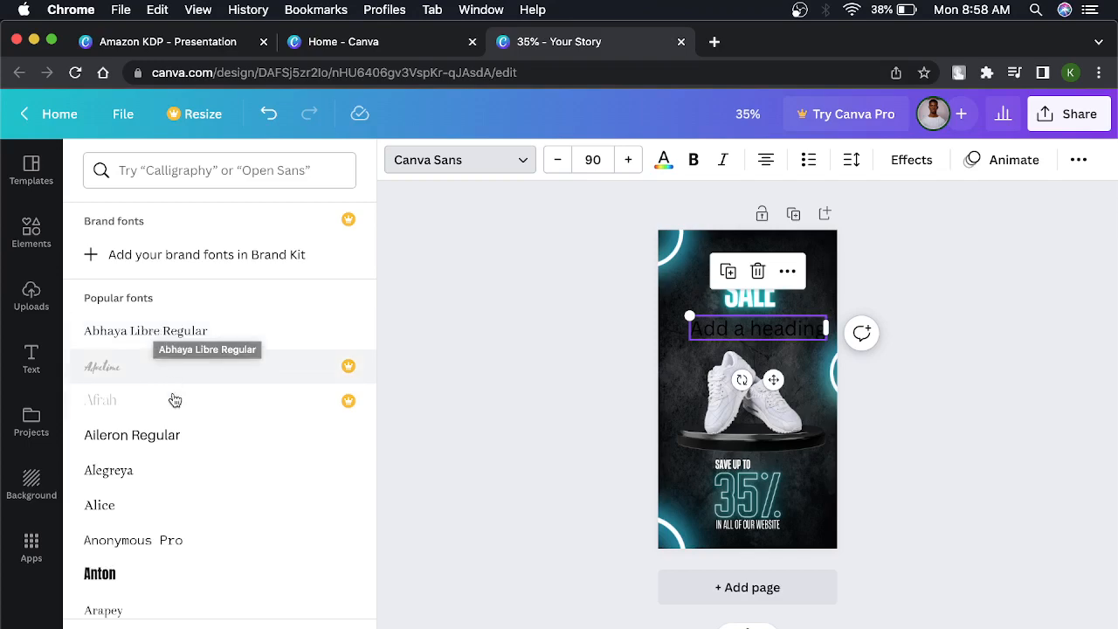
{"action": "scroll", "coordinate": [173, 399], "scroll_direction": "up", "scroll_amount": 5}
{"action": "scroll", "coordinate": [175, 314], "scroll_direction": "up", "scroll_amount": 3}
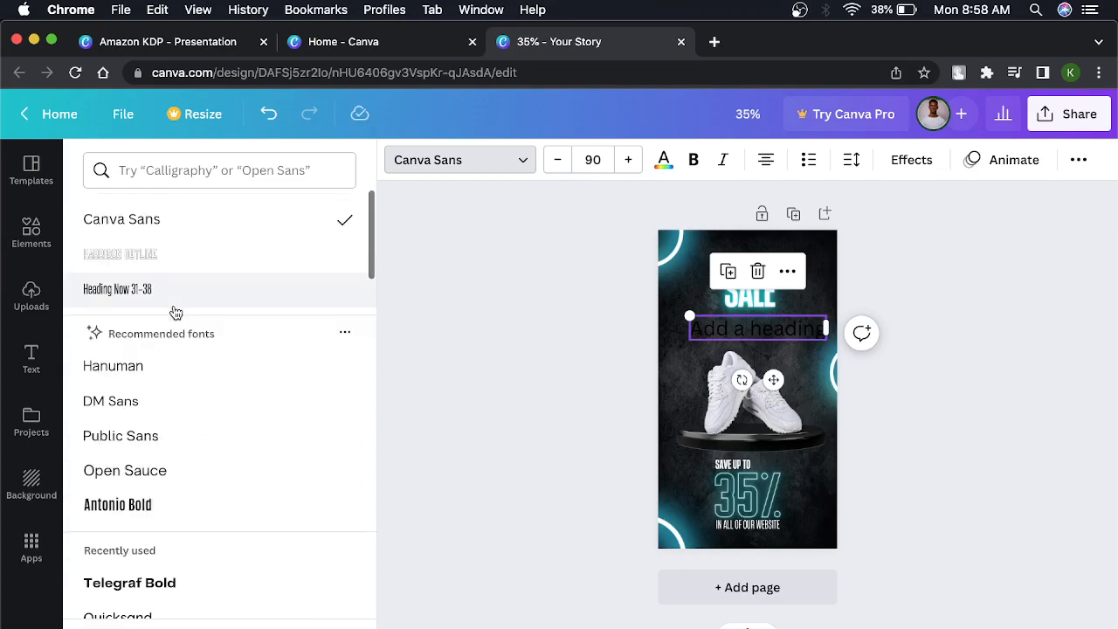
{"action": "left_click", "coordinate": [145, 255]}
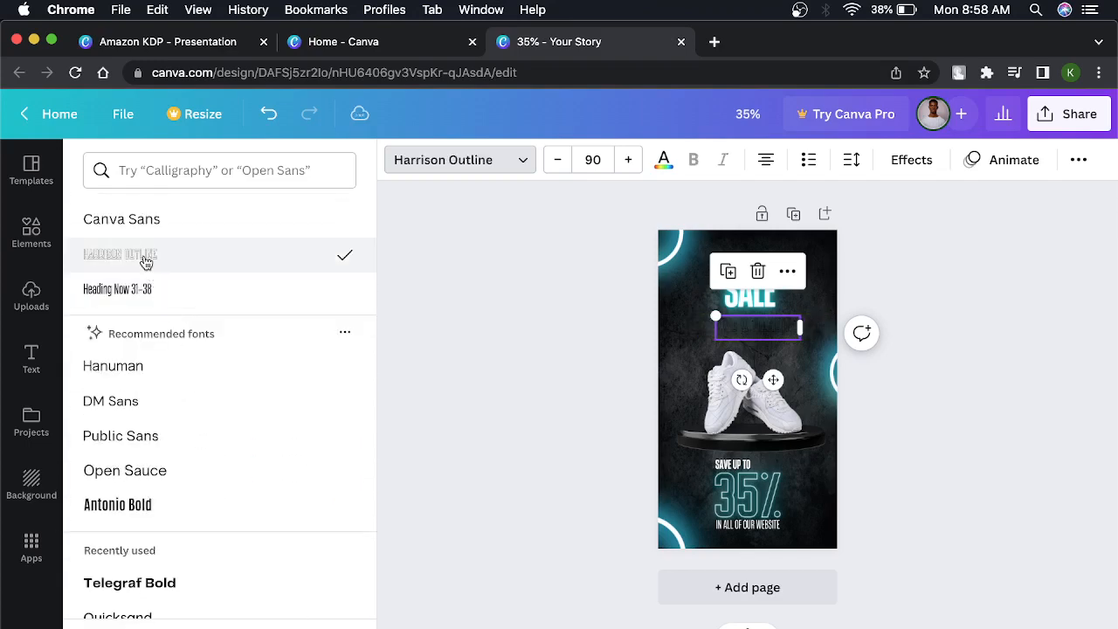
Replace the new heading's placeholder text with "10.000".
{"action": "double_click", "coordinate": [766, 332]}
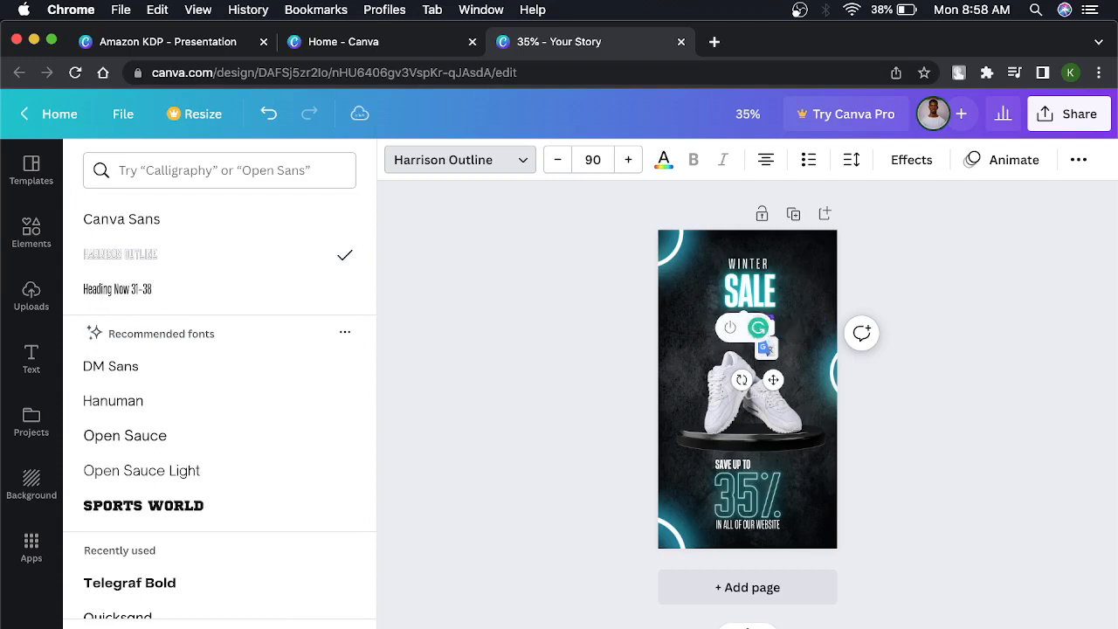
{"action": "key", "text": "BackSpace"}
{"action": "type", "text": "S"}
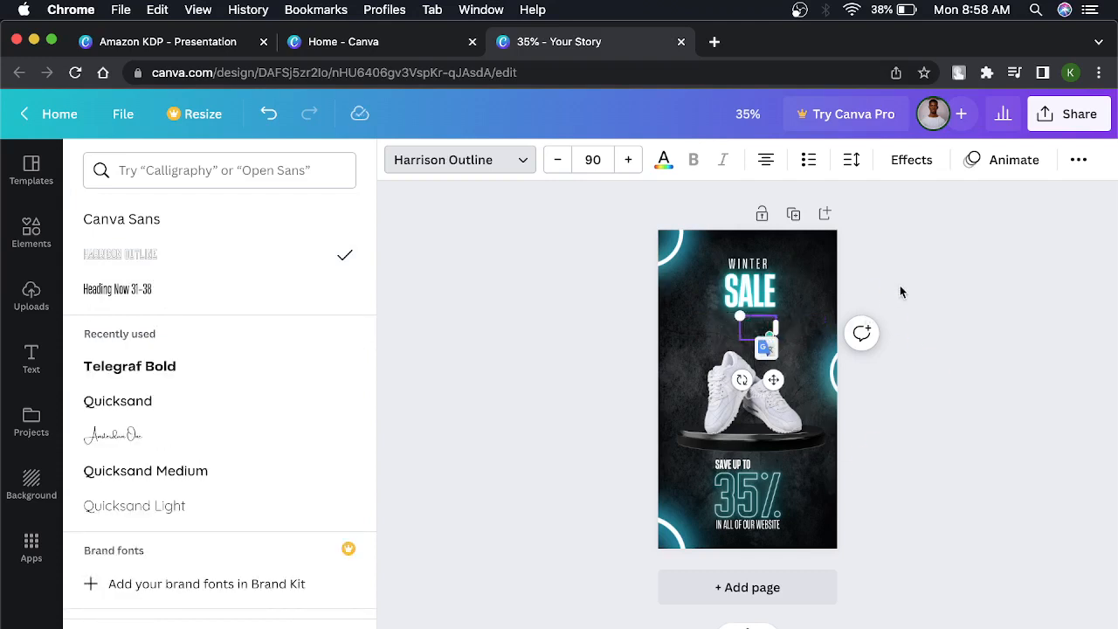
{"action": "left_click", "coordinate": [904, 292]}
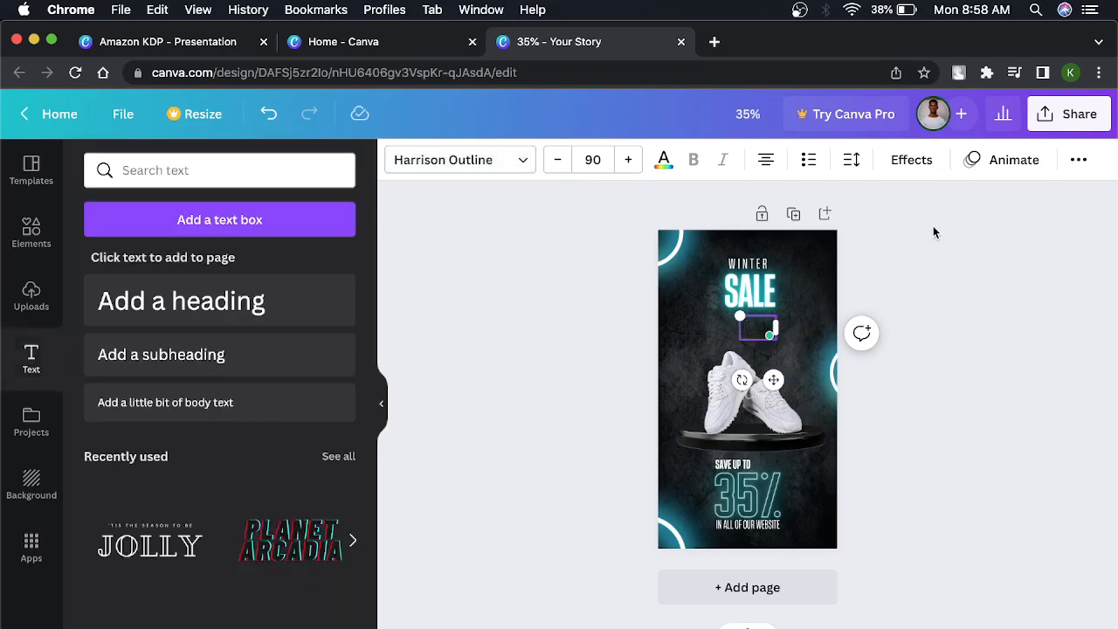
Color the 10.000 text white using the document colors and deselect it.
{"action": "left_click", "coordinate": [754, 341]}
{"action": "left_click", "coordinate": [748, 334]}
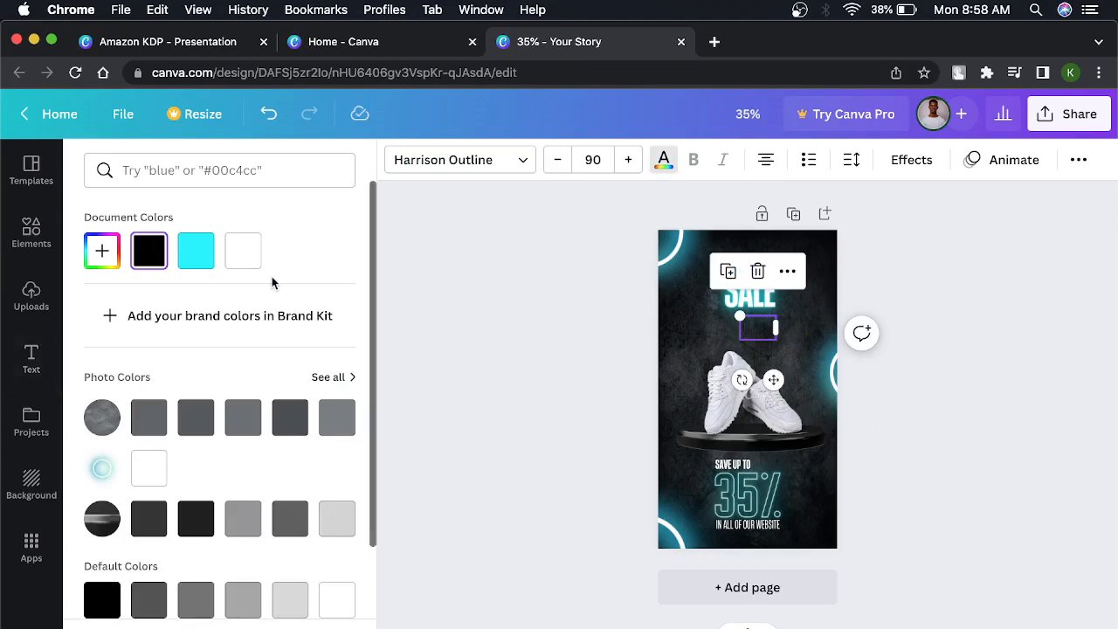
{"action": "left_click", "coordinate": [256, 256]}
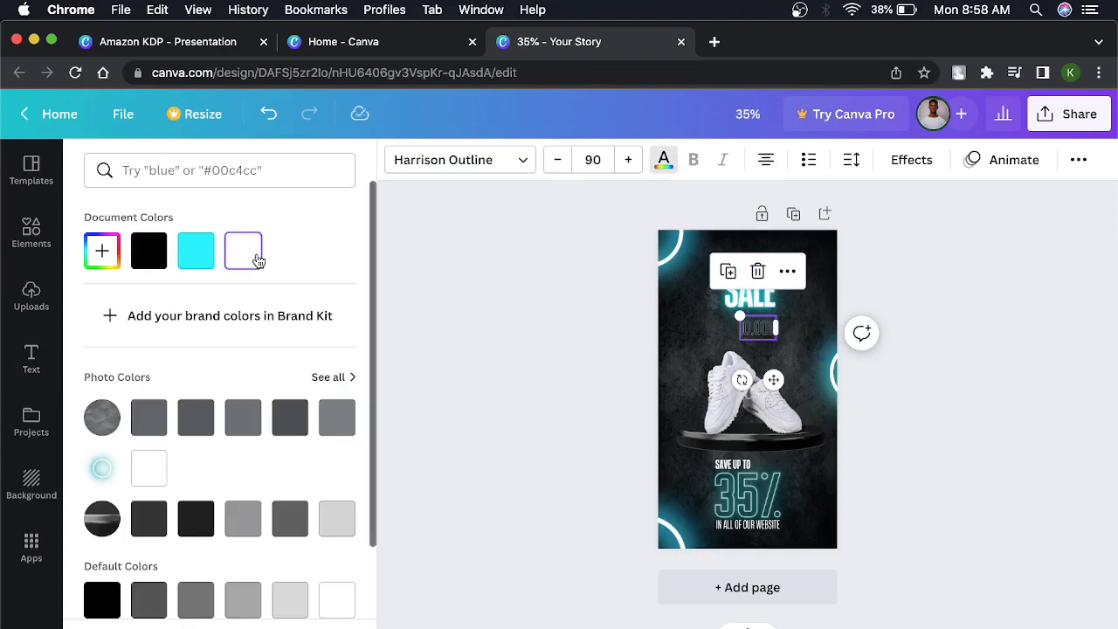
{"action": "left_click", "coordinate": [980, 268]}
{"action": "left_click", "coordinate": [986, 267]}
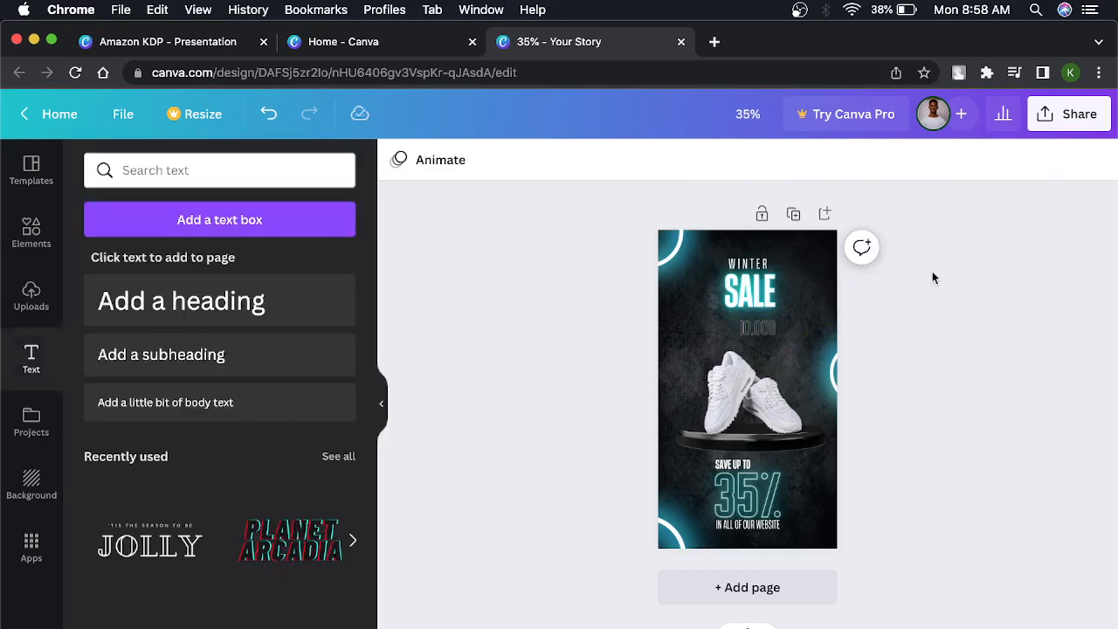
Shift the 10.000 text slightly to the left so it is centered under SALE.
{"action": "left_click", "coordinate": [763, 330]}
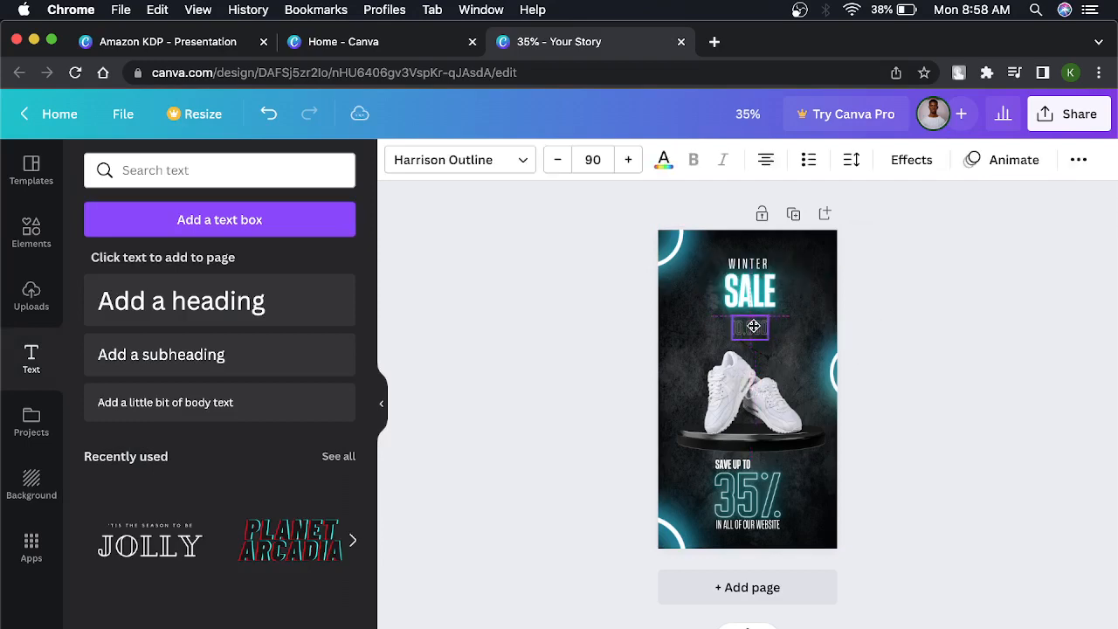
{"action": "left_click", "coordinate": [941, 300]}
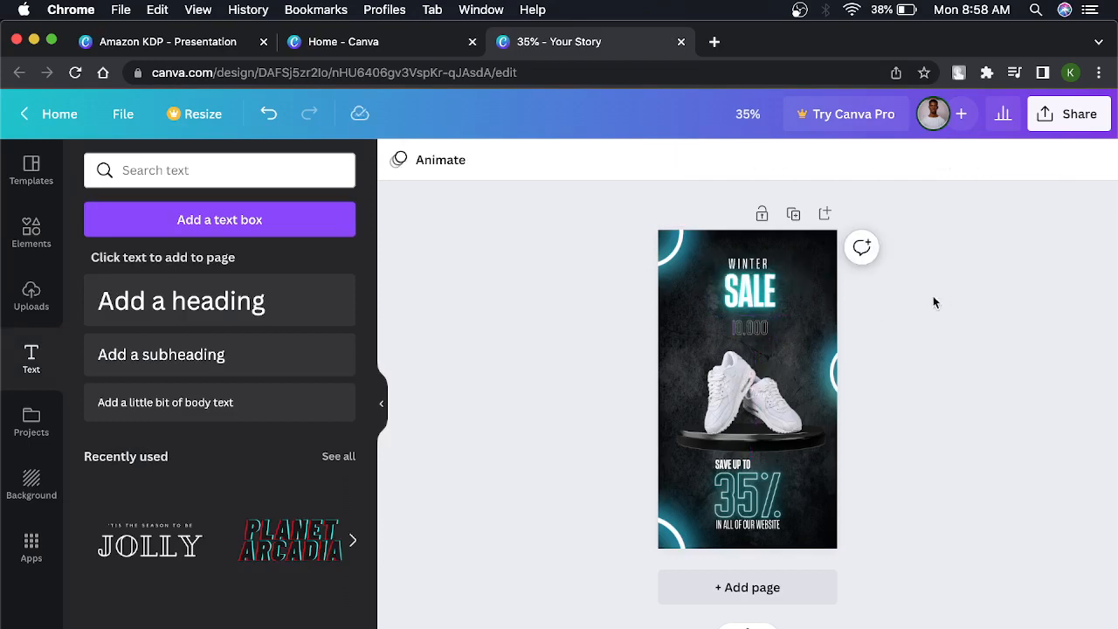
{"action": "left_click", "coordinate": [738, 334]}
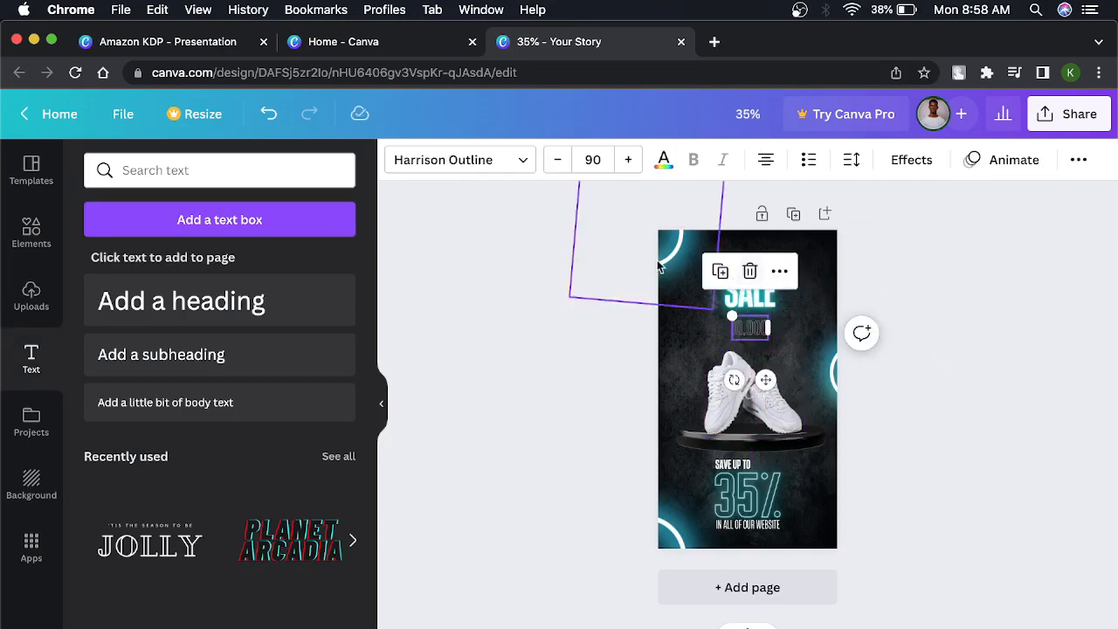
{"action": "left_click", "coordinate": [968, 308]}
Increase the 10.000 text's font size to 103 and color it cyan from the document colors.
{"action": "left_click", "coordinate": [743, 338]}
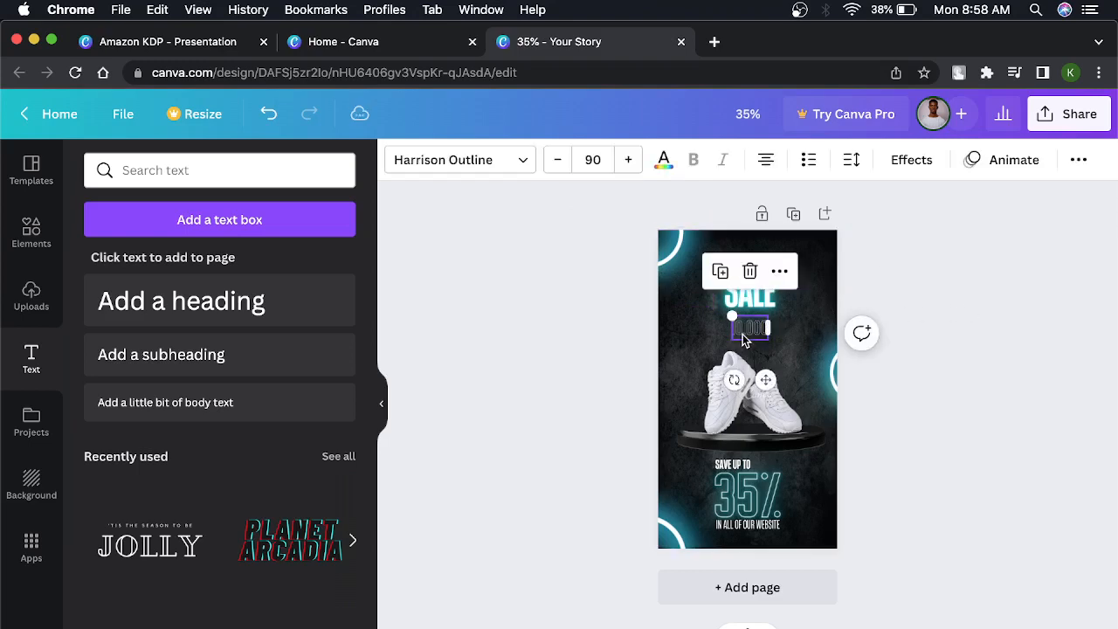
{"action": "left_click", "coordinate": [629, 163]}
{"action": "left_click", "coordinate": [629, 163]}
{"action": "left_click", "coordinate": [629, 162]}
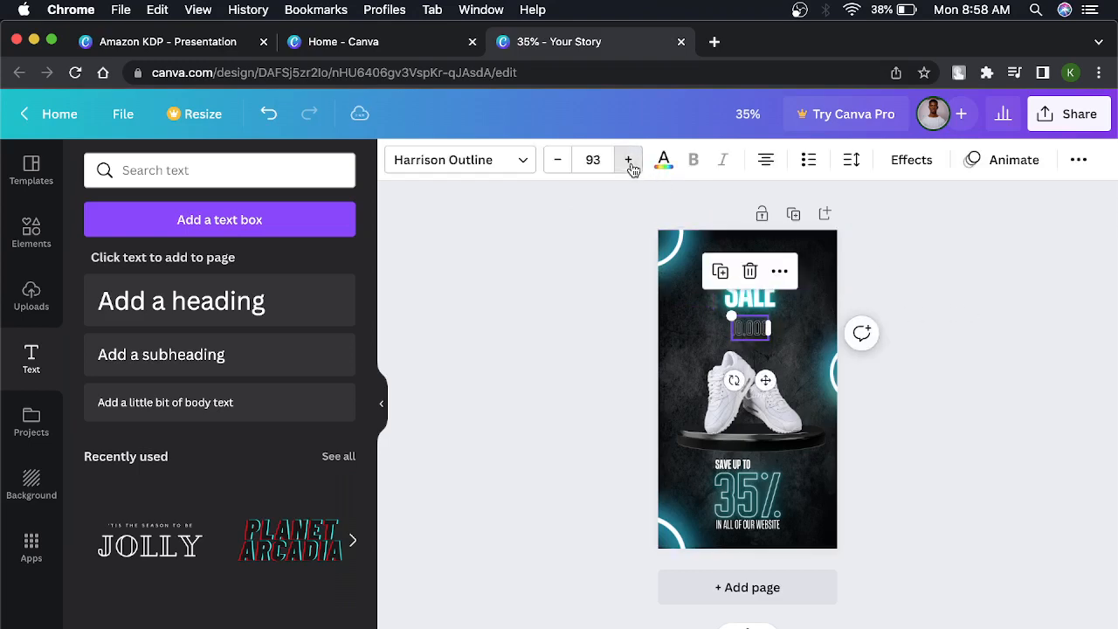
{"action": "left_click", "coordinate": [629, 163]}
{"action": "left_click", "coordinate": [629, 162]}
{"action": "left_click", "coordinate": [629, 163]}
{"action": "left_click", "coordinate": [629, 162]}
{"action": "left_click", "coordinate": [629, 163]}
{"action": "left_click", "coordinate": [629, 162]}
{"action": "left_click", "coordinate": [629, 162]}
{"action": "left_click", "coordinate": [629, 163]}
{"action": "left_click", "coordinate": [629, 162]}
{"action": "left_click", "coordinate": [629, 163]}
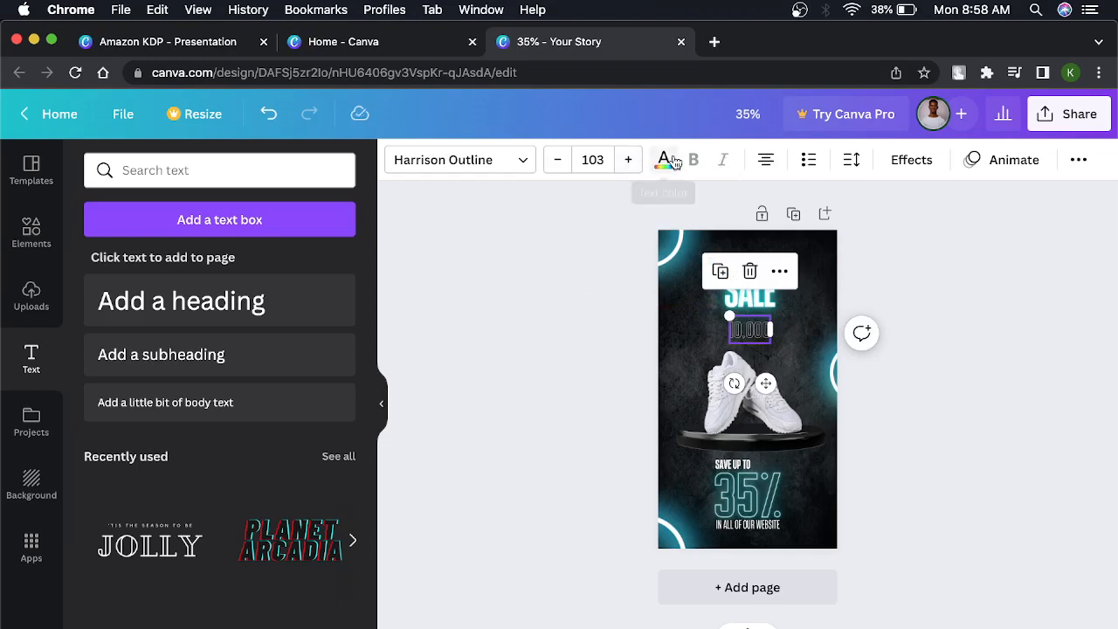
{"action": "left_click", "coordinate": [664, 160]}
{"action": "left_click", "coordinate": [148, 251]}
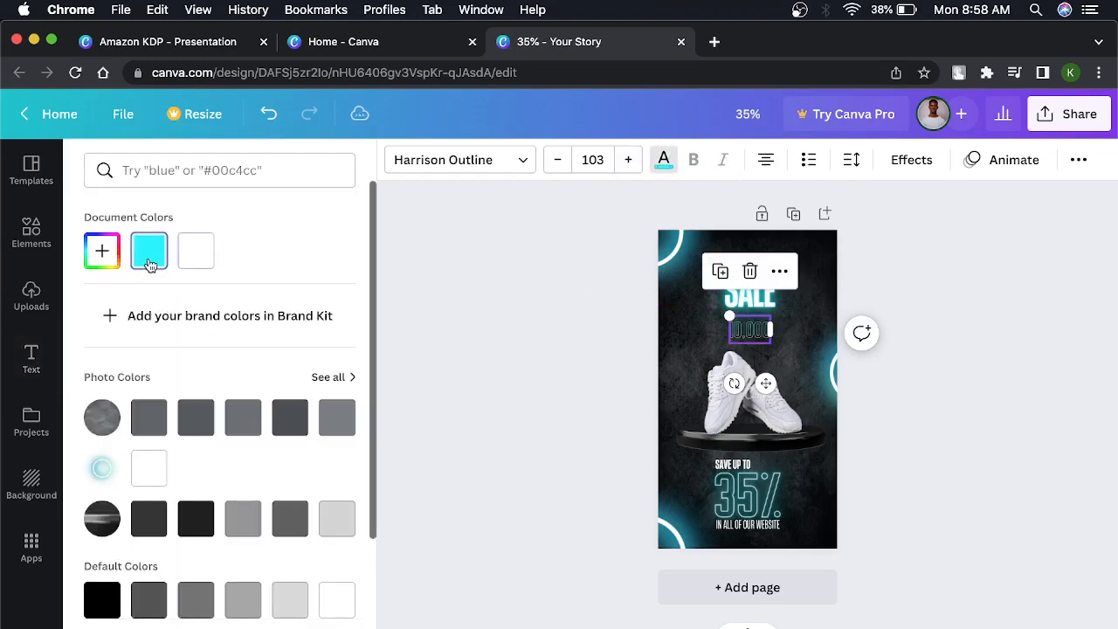
Add a custom color, set the 10.000 text to the near-white shade #EFFEFF, and deselect it.
{"action": "left_click", "coordinate": [101, 252]}
{"action": "left_click", "coordinate": [317, 352]}
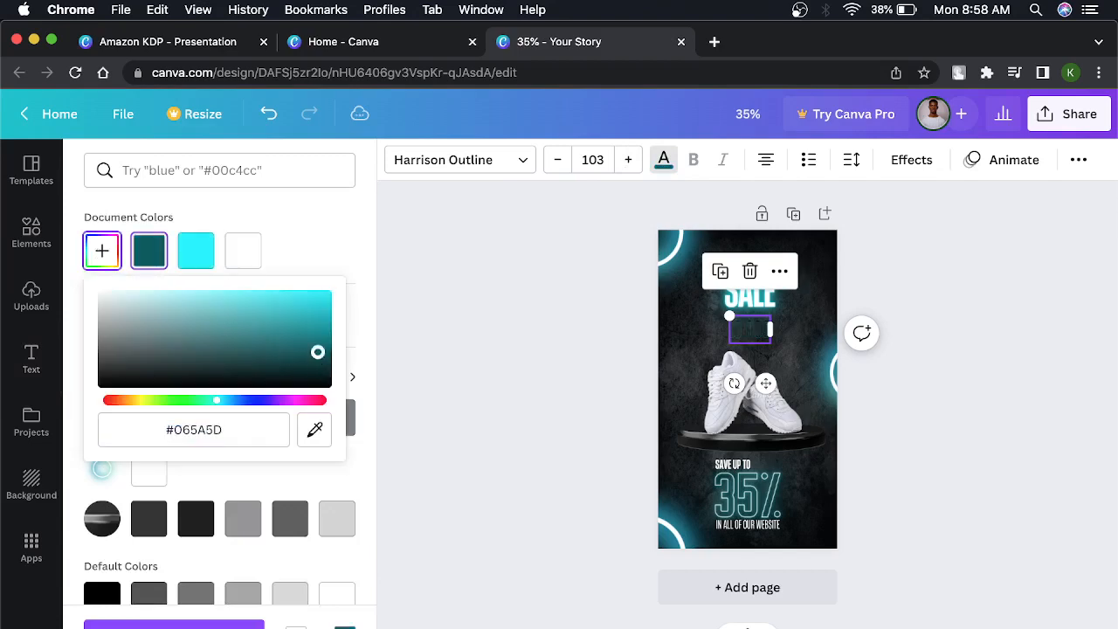
{"action": "left_click_drag", "start_coordinate": [317, 352], "coordinate": [113, 289]}
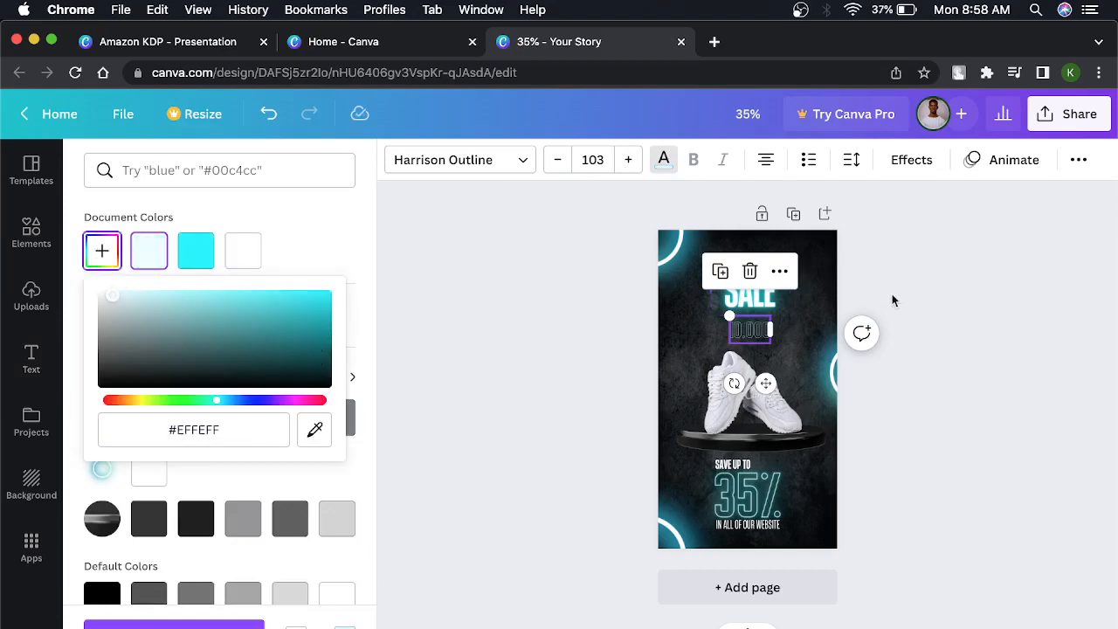
{"action": "left_click", "coordinate": [914, 294]}
{"action": "left_click", "coordinate": [914, 297]}
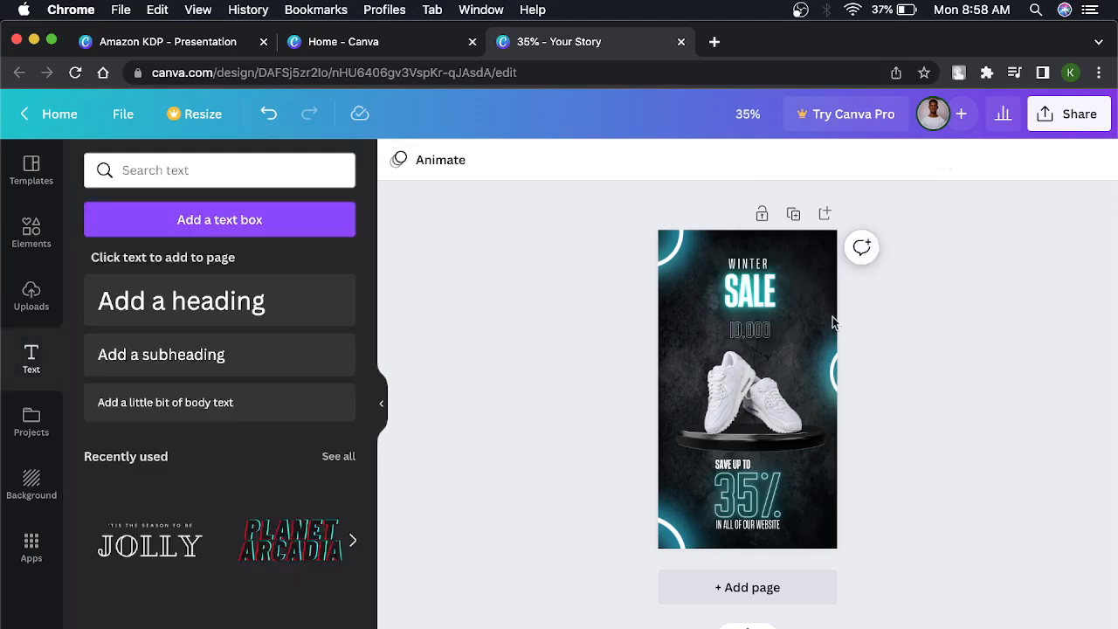
Nudge the 10.000 text slightly to the left under SALE and deselect it.
{"action": "left_click", "coordinate": [767, 332]}
{"action": "key", "text": "Left"}
{"action": "key", "text": "Left"}
{"action": "key", "text": "Left"}
{"action": "key", "text": "Left"}
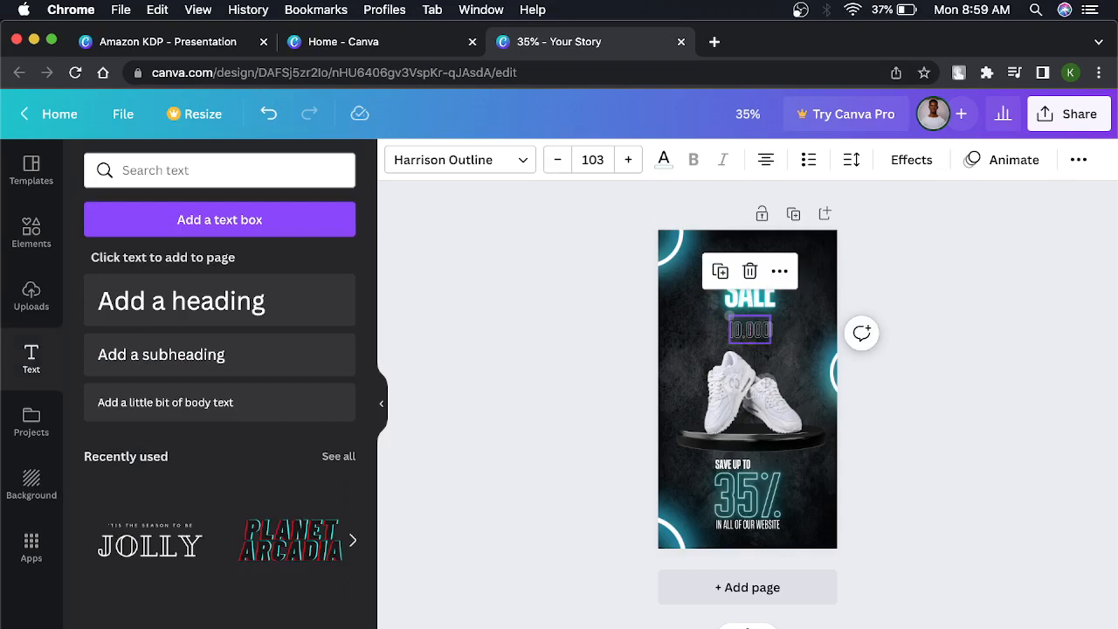
{"action": "key", "text": "Left"}
{"action": "key", "text": "Left"}
{"action": "key", "text": "Left"}
{"action": "key", "text": "Left"}
{"action": "key", "text": "Left"}
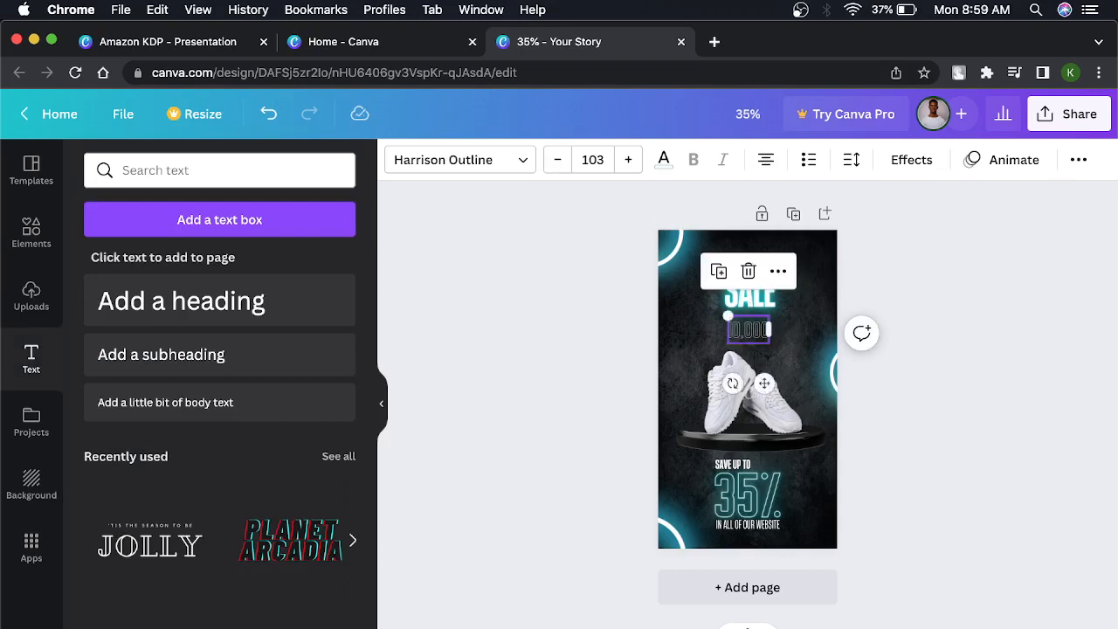
{"action": "left_click", "coordinate": [964, 323]}
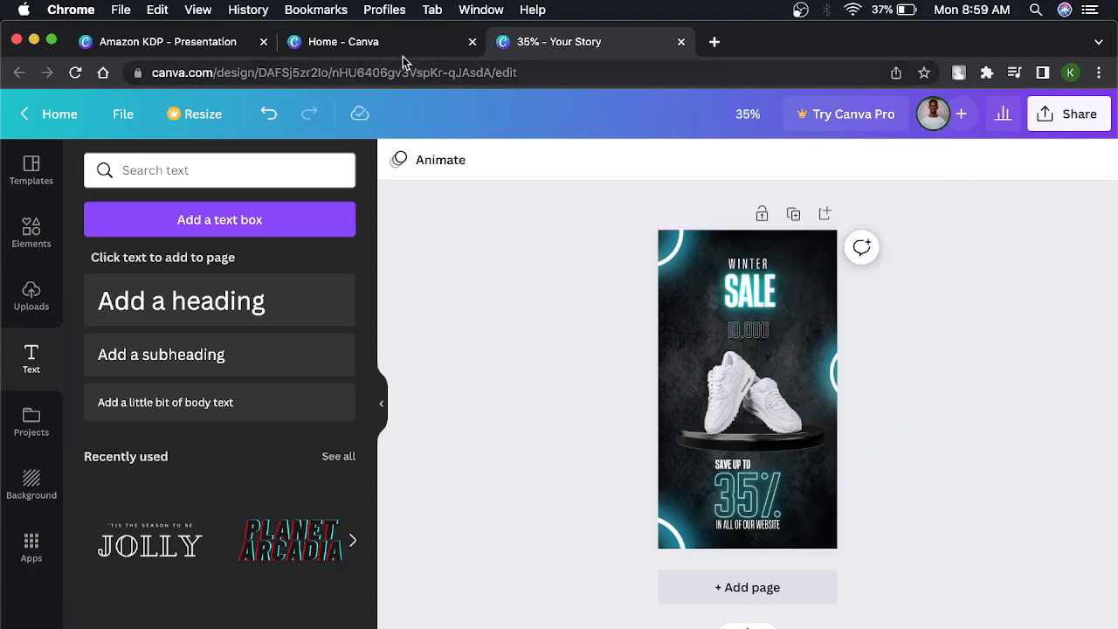
Switch to the Amazon KDP presentation and show its HOW TO USE CANVA slide in full screen.
{"action": "left_click", "coordinate": [195, 62]}
{"action": "left_click", "coordinate": [191, 50]}
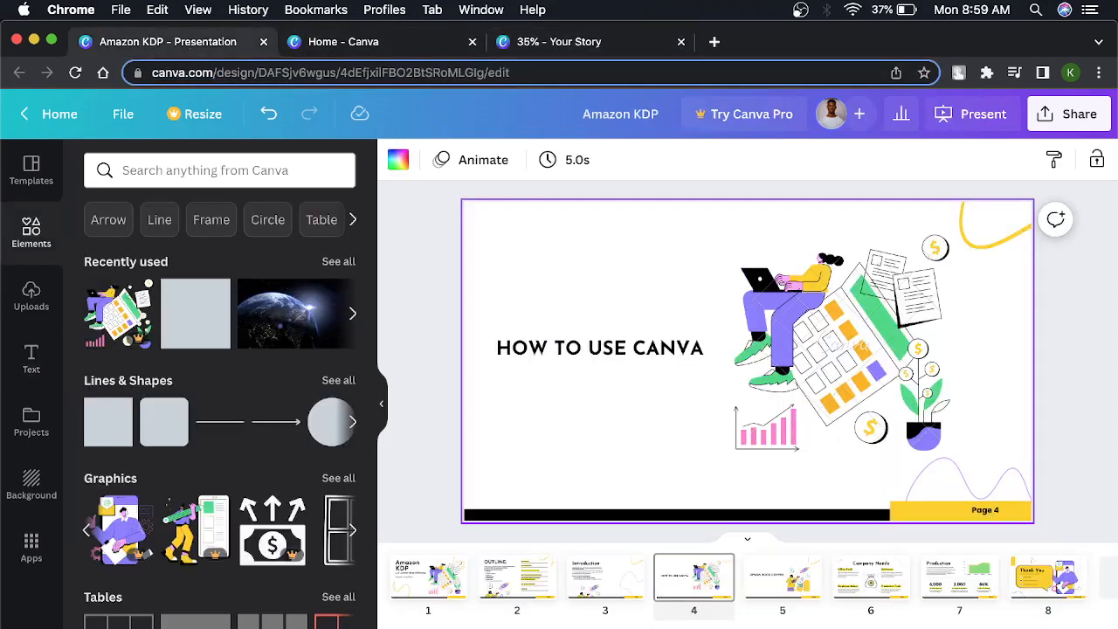
{"action": "left_click", "coordinate": [1047, 628]}
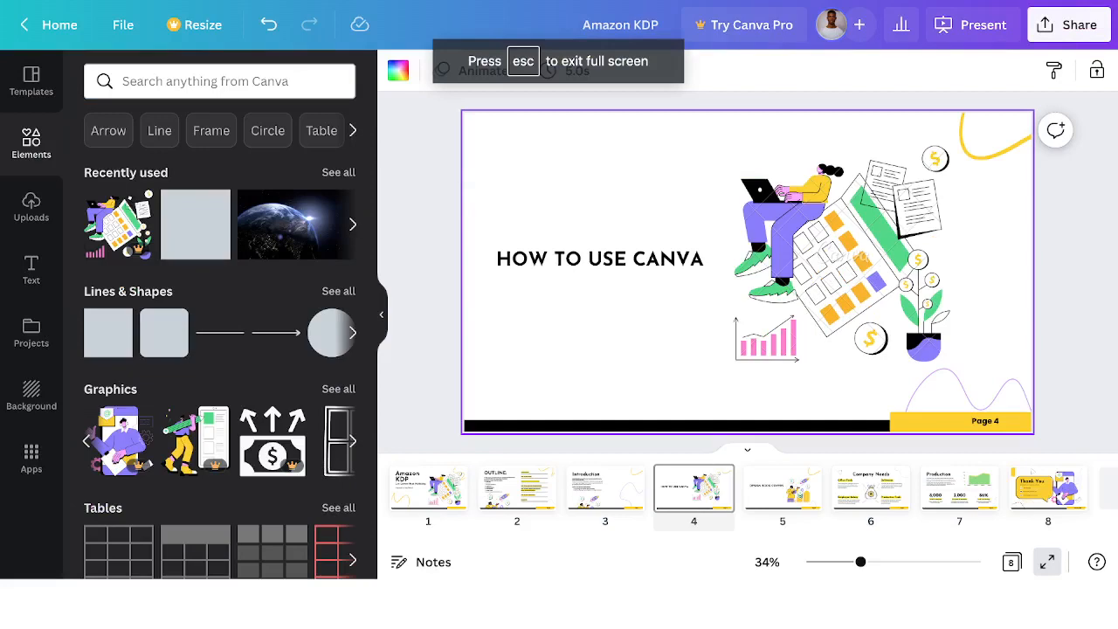